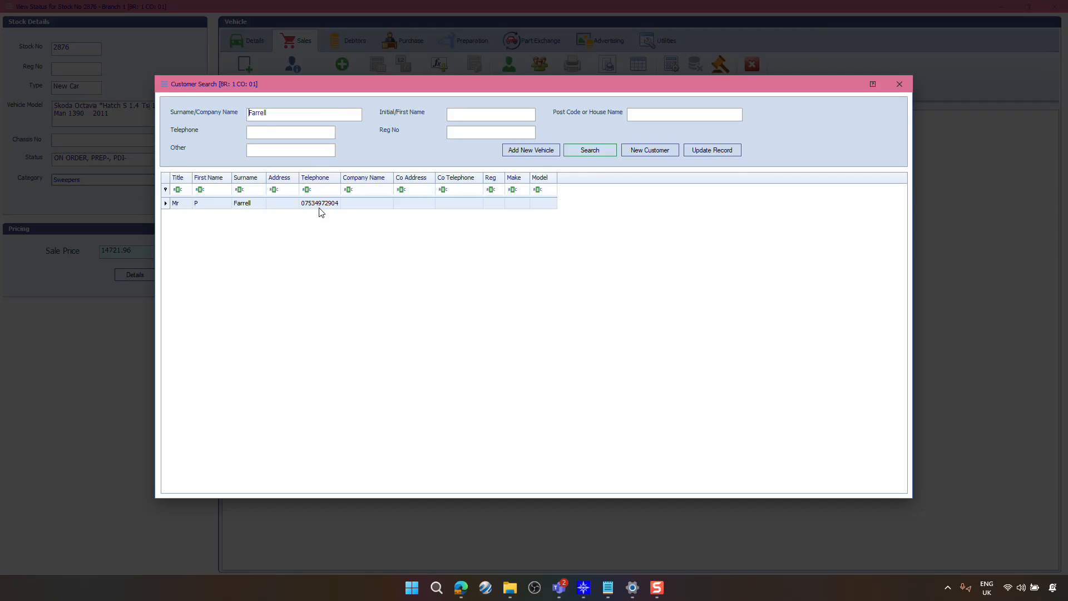
Step: Assign the found private customer to quote 3423 and open its deal approval
double_click(319, 203)
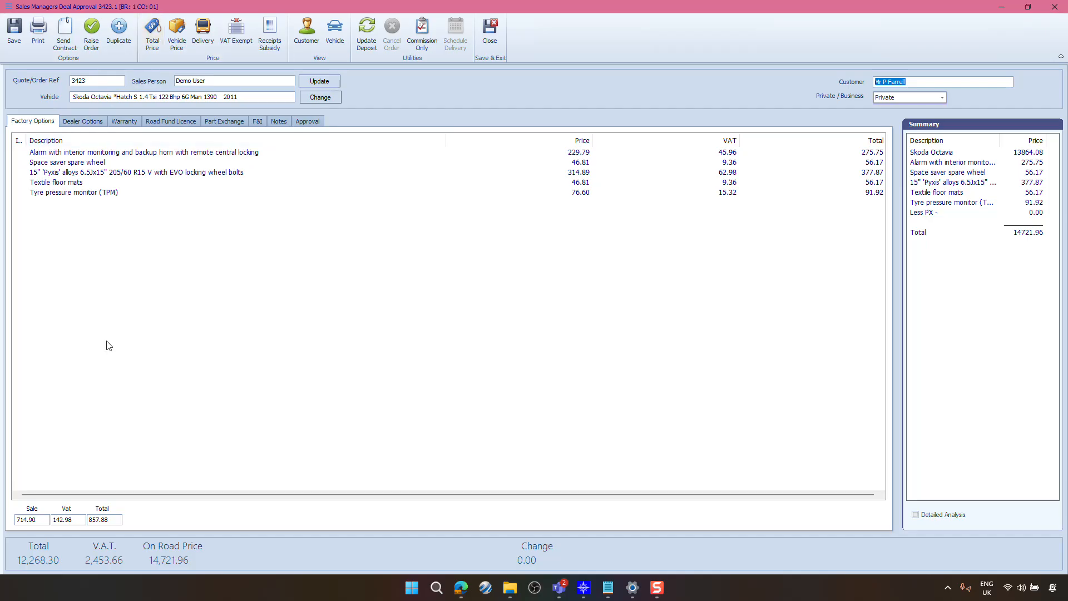
Step: Discount the alarm option to 100.00 nett, lowering the on-road price to 14,566.21
left_click(109, 156)
right_click(109, 156)
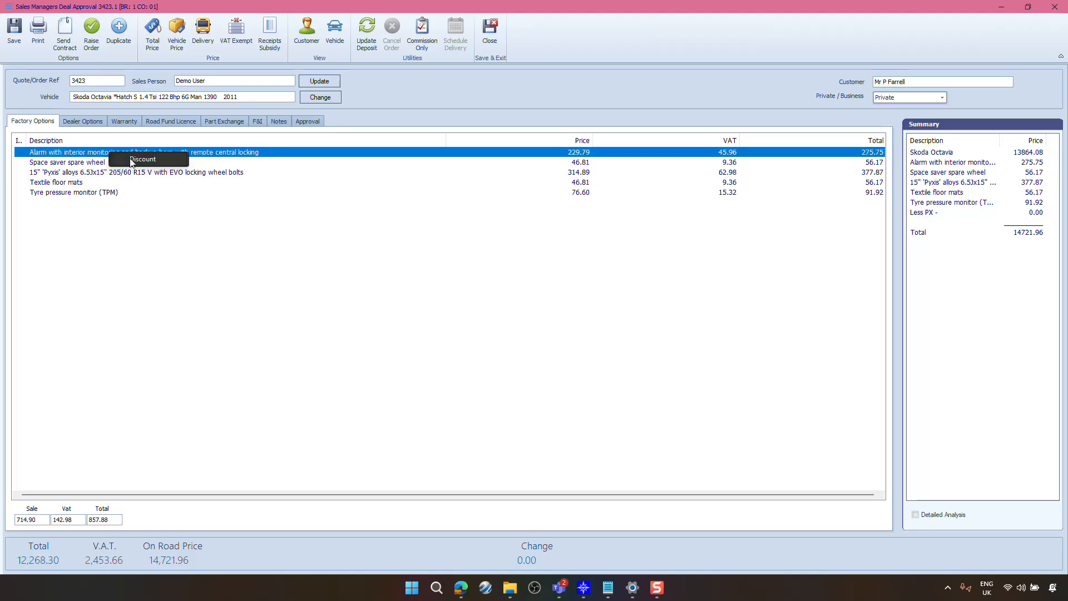
left_click(130, 163)
left_click(516, 301)
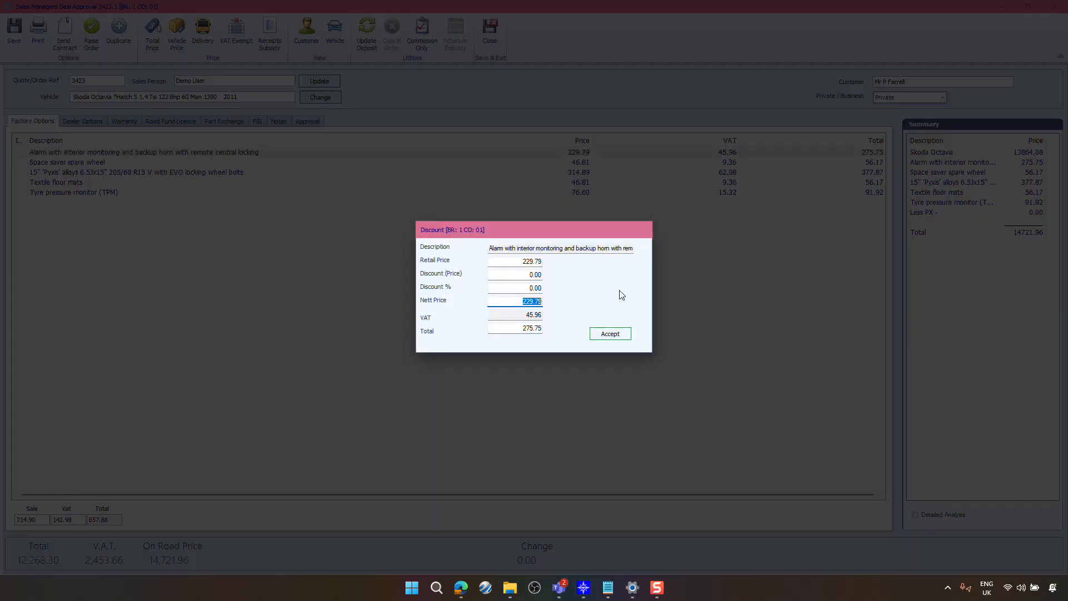
type("100")
key("Tab")
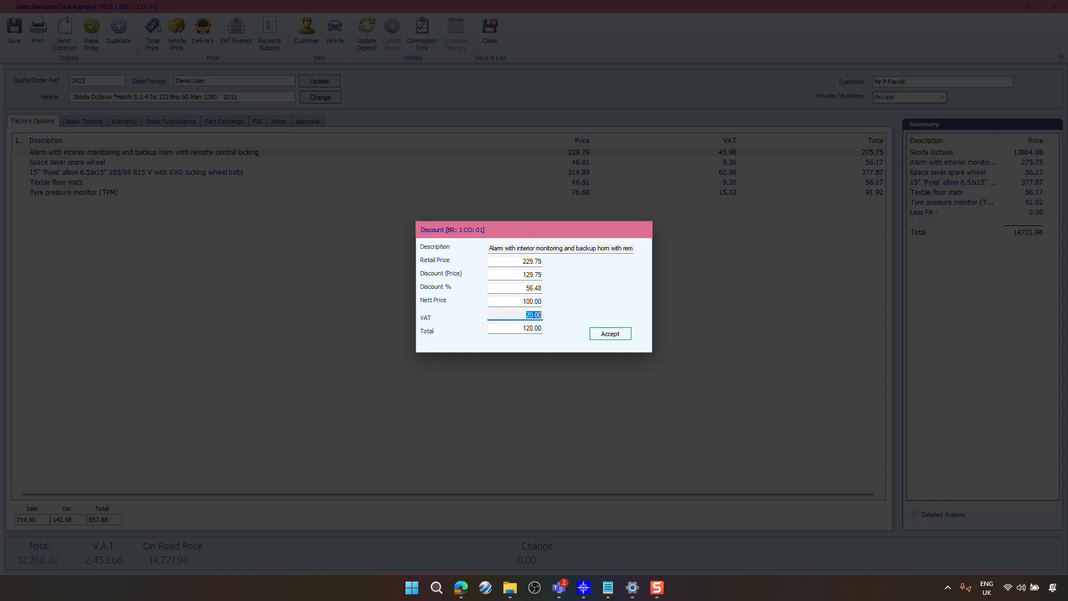
left_click(612, 334)
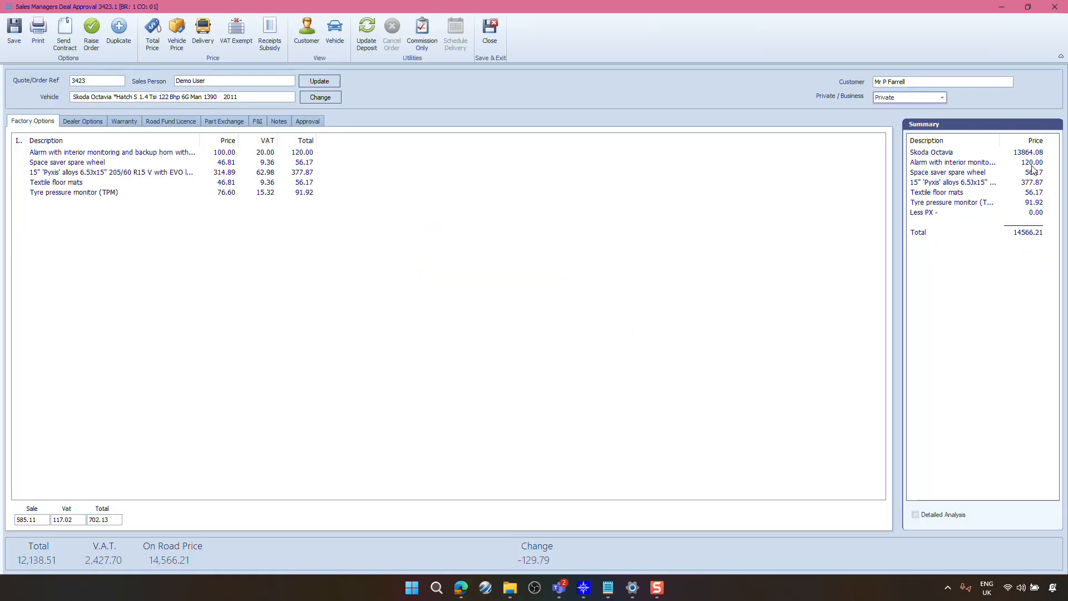
left_click(75, 121)
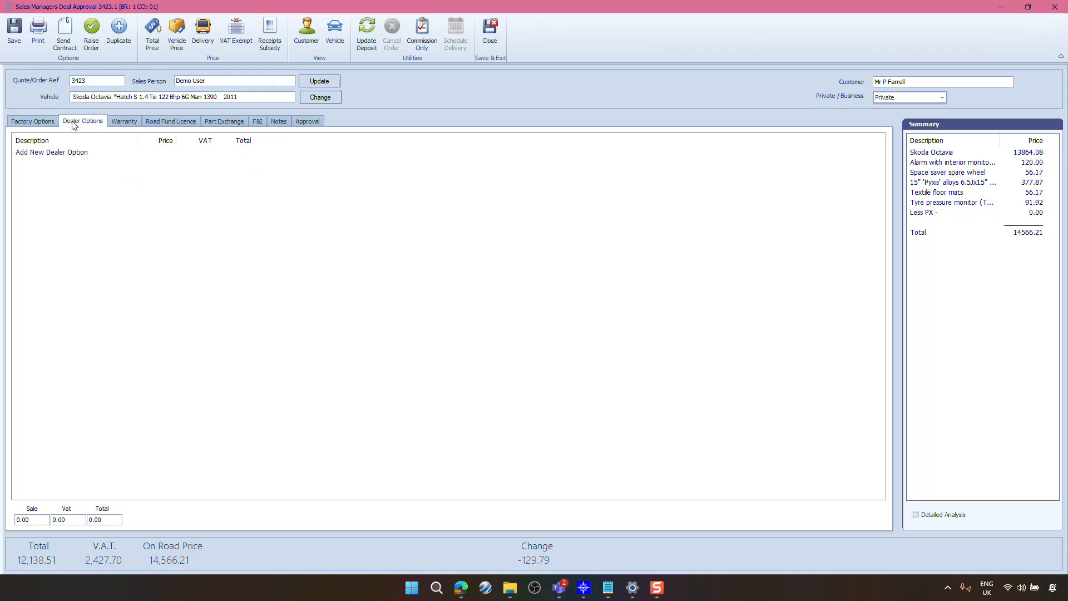
Step: Add Passat Mudflaps from the Mudflaps list as a dealer option (150.00 + 30.00 VAT)
left_click(60, 153)
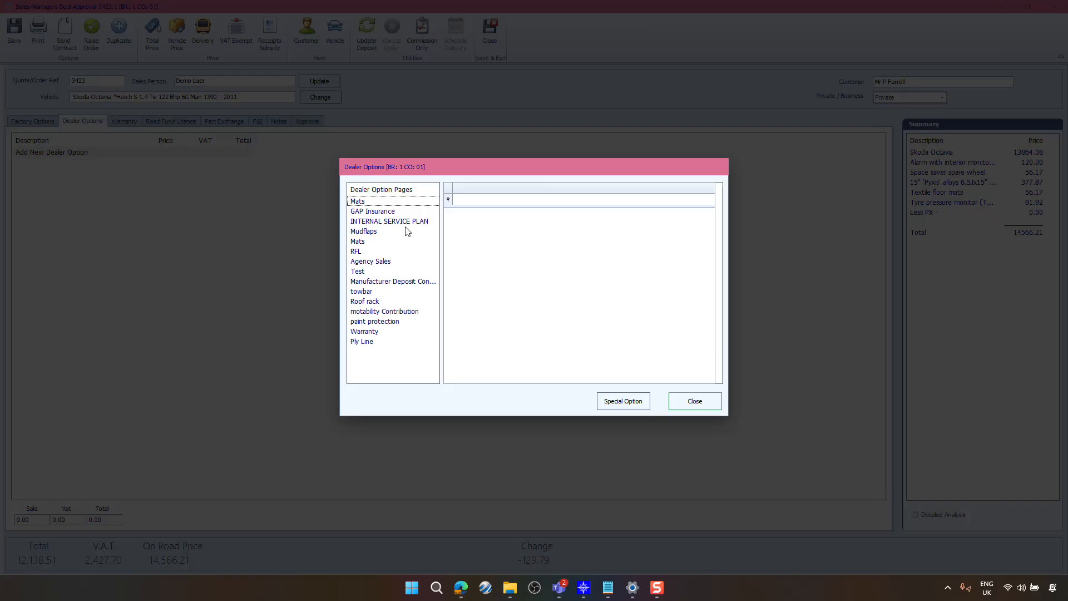
left_click(365, 233)
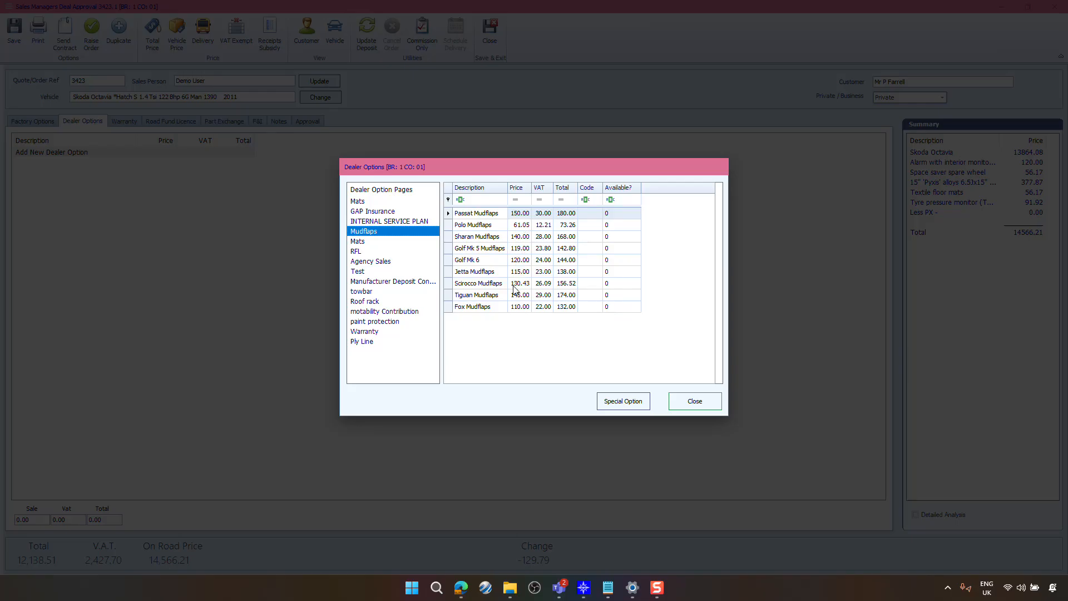
left_click(519, 216)
double_click(520, 218)
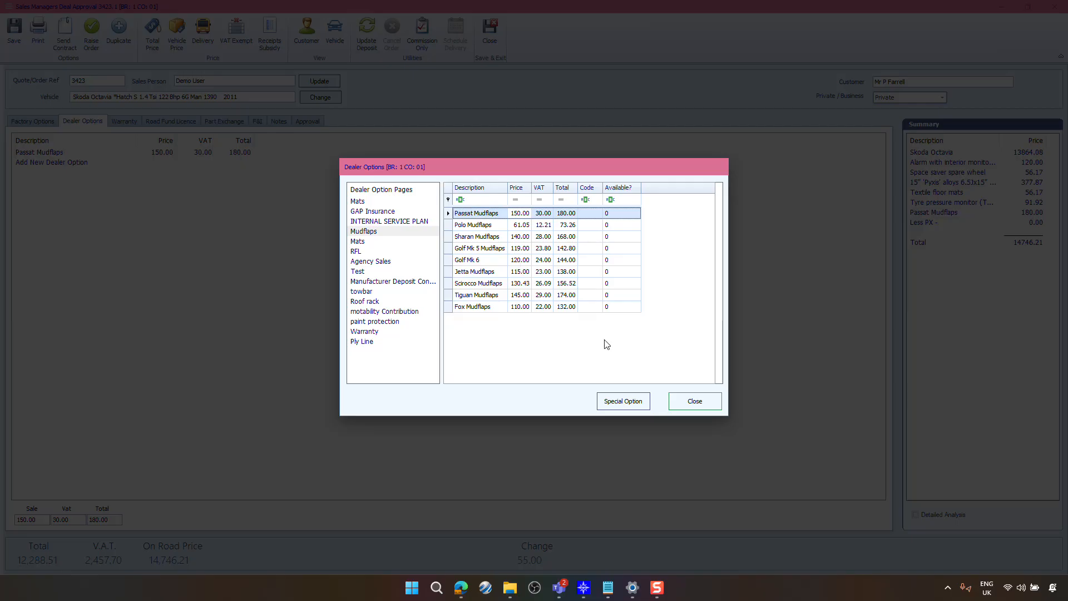
left_click(695, 402)
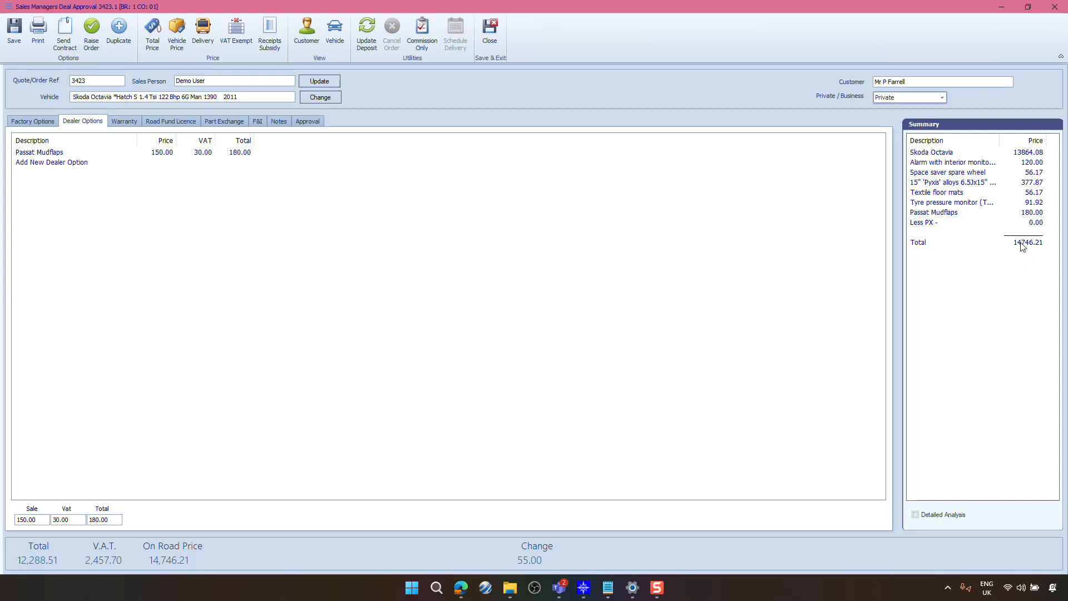
Step: Start a new warranty with 10000 miles mileage and a 12-month term
left_click(117, 126)
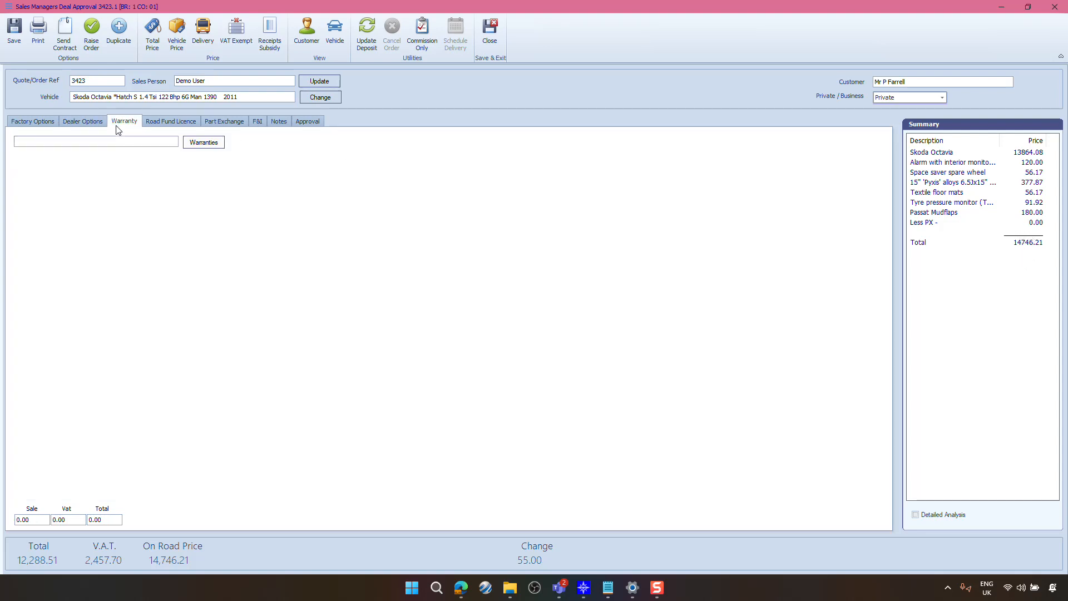
left_click(209, 144)
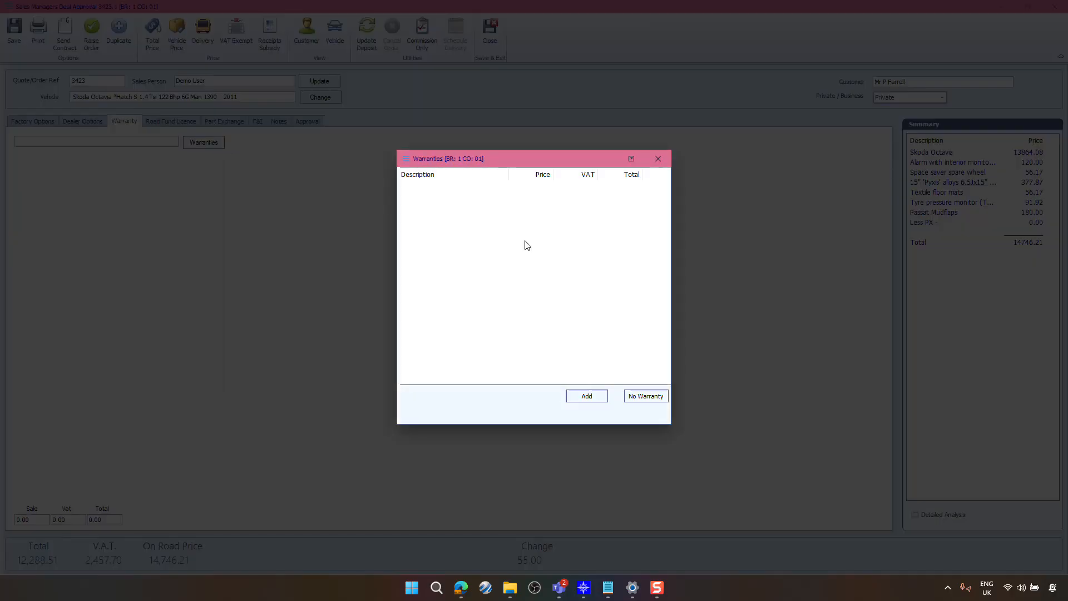
left_click(585, 397)
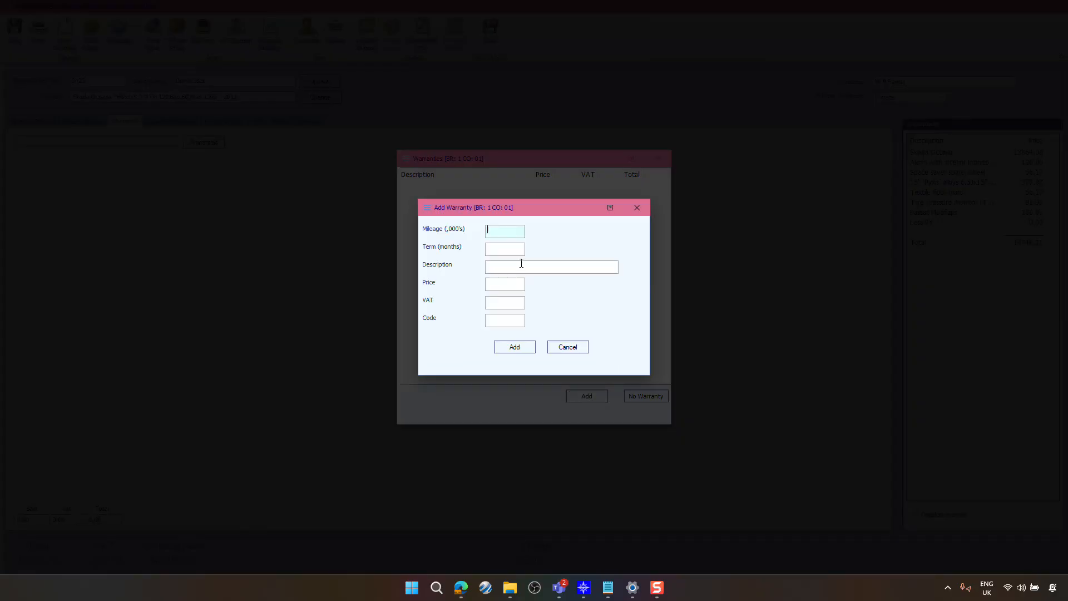
type("10000")
key("Tab")
type("12")
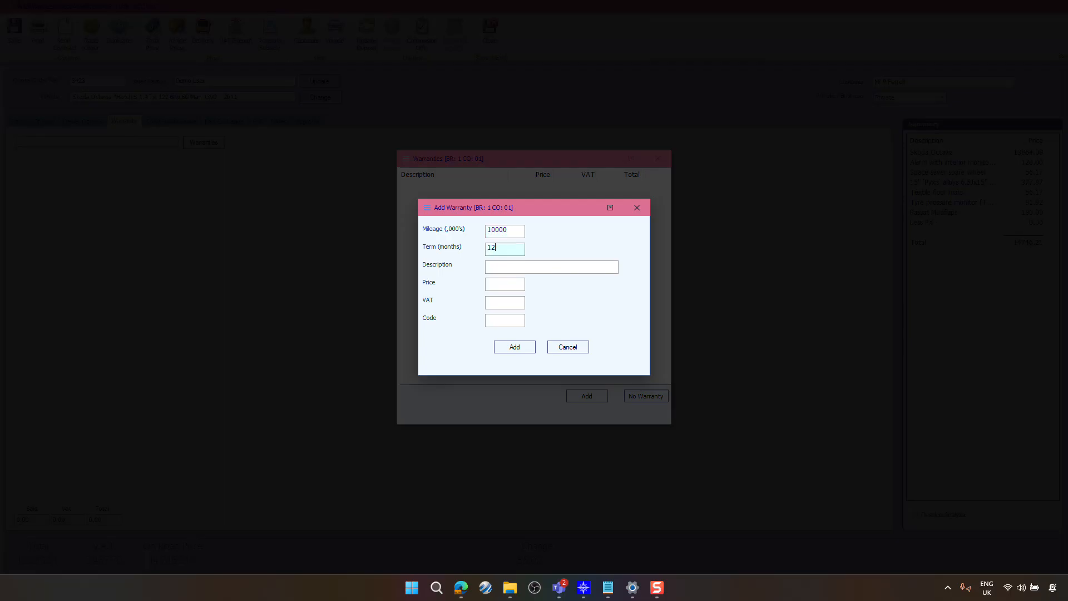
key("Tab")
Step: Describe the warranty as '12 Month Warranty' priced at 100.00 and add it to the deal
key("Caps_Lock")
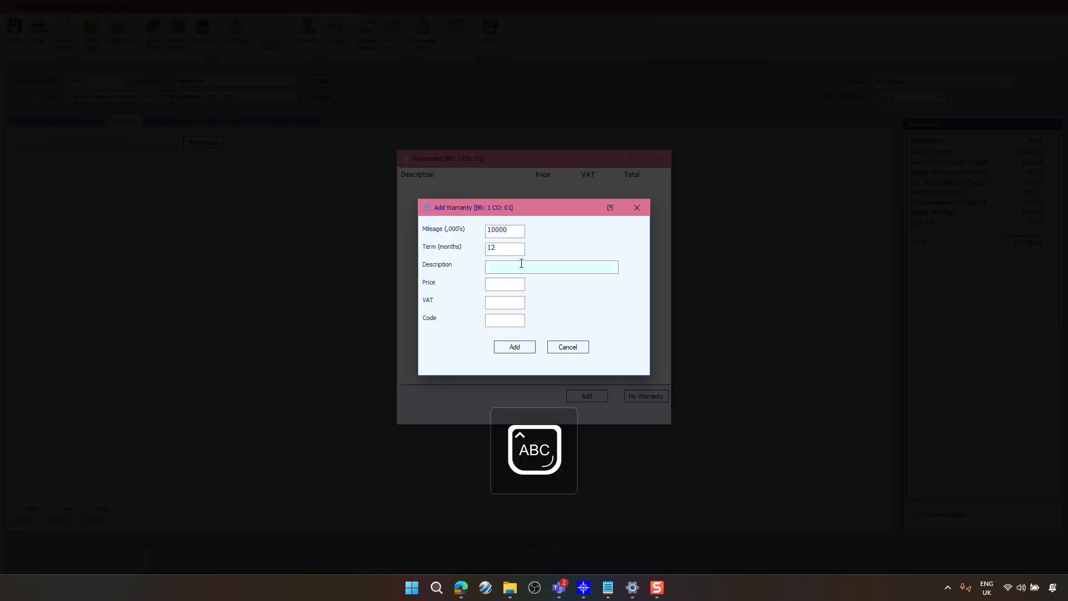
type("12 M")
key("Caps_Lock")
type("onth Warranty")
key("Tab")
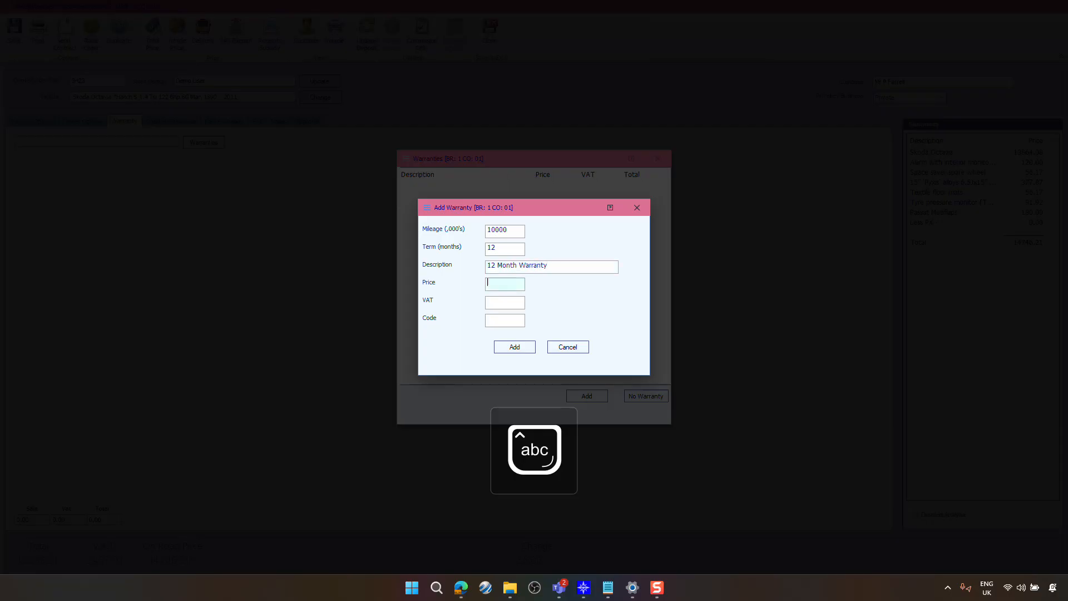
type("100.00")
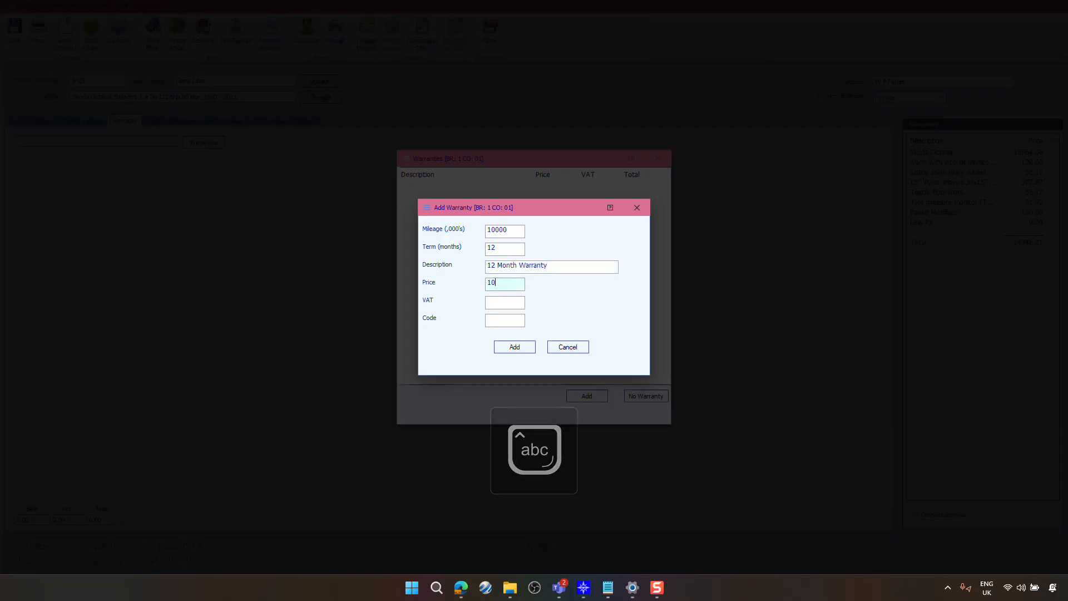
key("Tab")
left_click(516, 347)
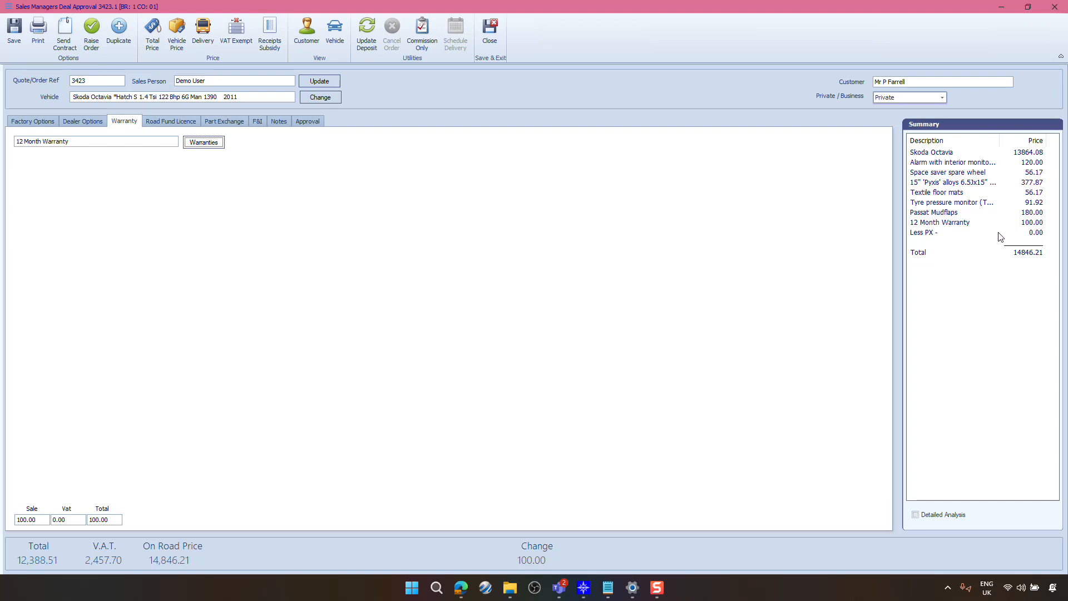
Step: Add the Band New 91-100 RFL + FRF road fund licence at 175.00 to the deal
left_click(187, 126)
left_click(208, 142)
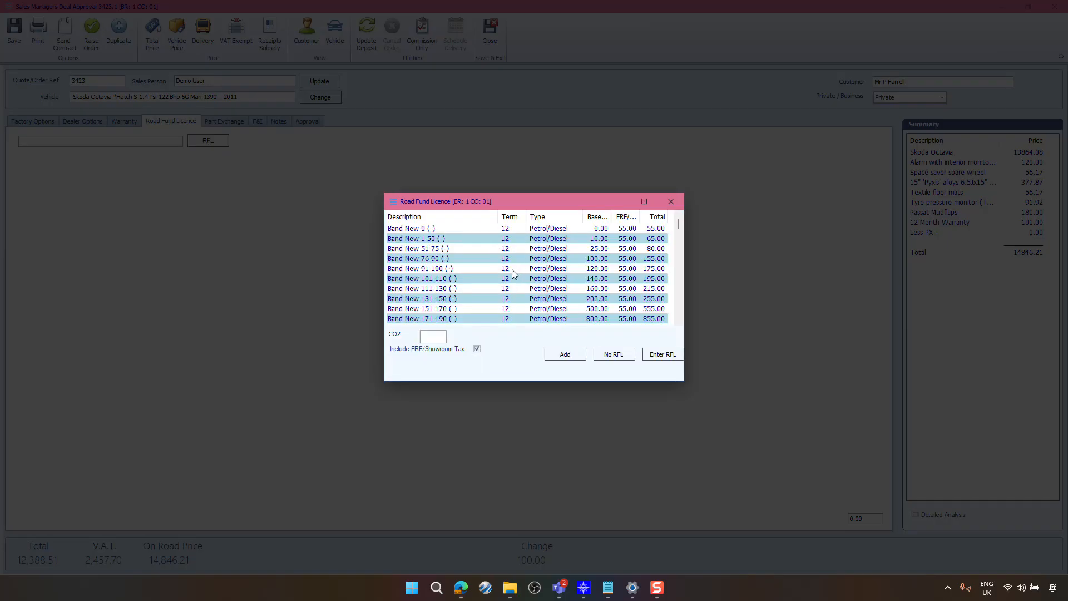
left_click(514, 271)
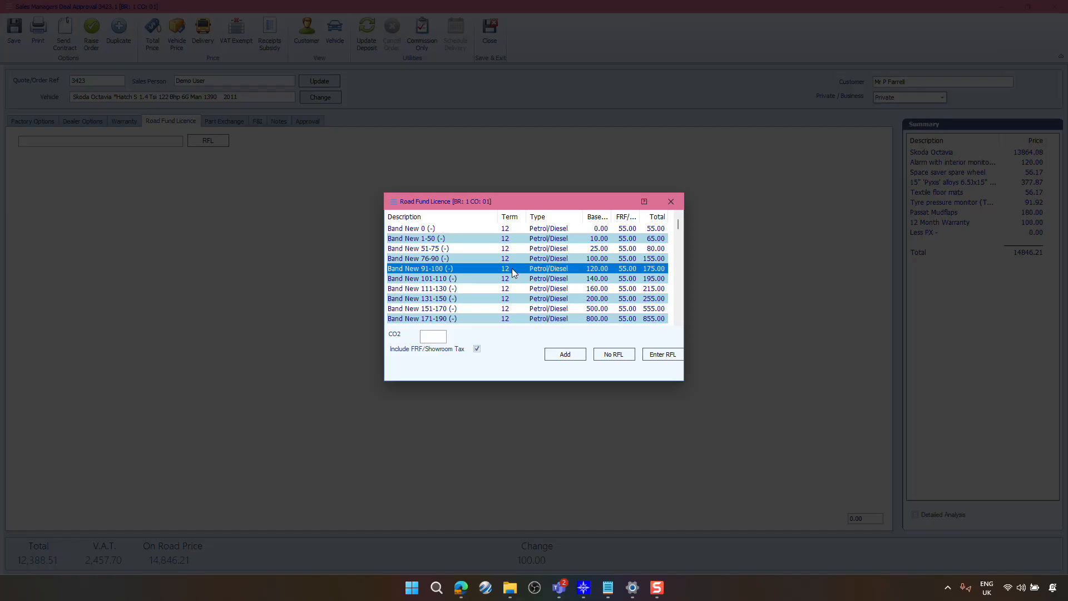
double_click(512, 268)
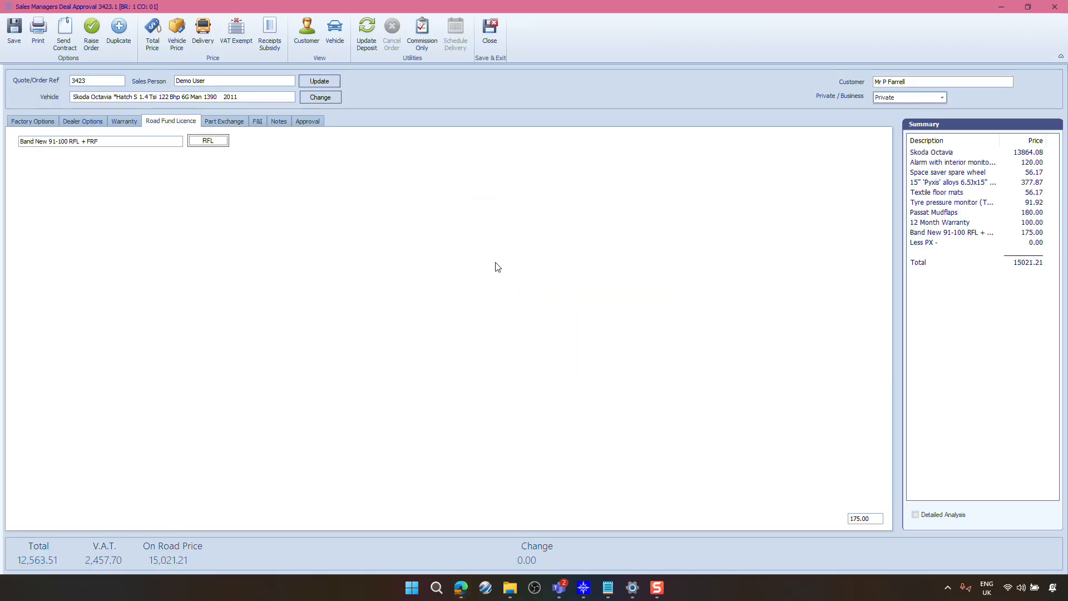
left_click(221, 123)
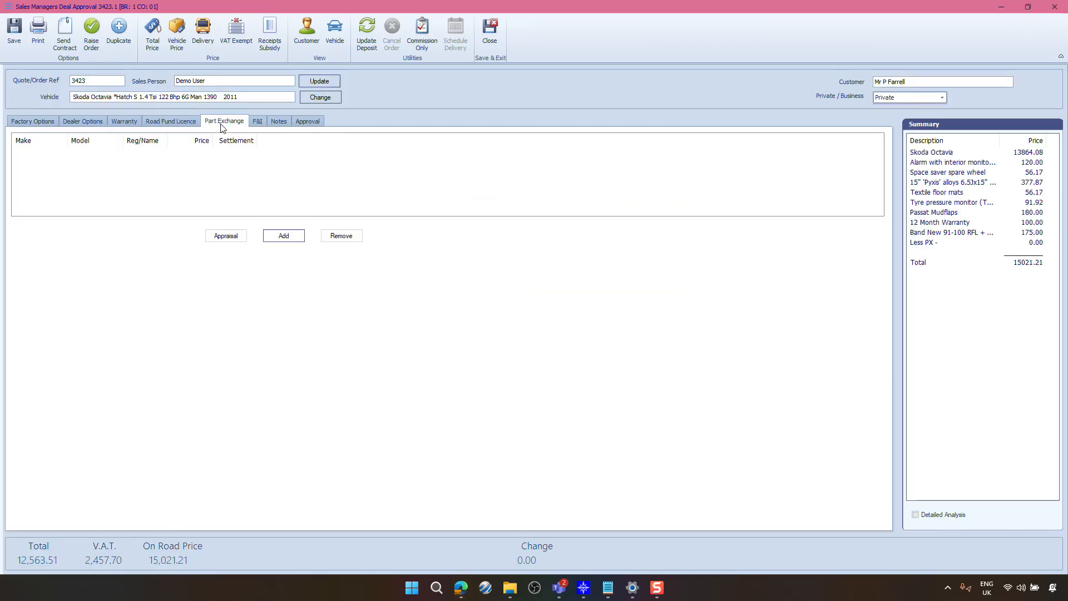
Step: Start a new part exchange and look up the Vauxhall Corsa by its registration number
left_click(284, 241)
left_click(285, 242)
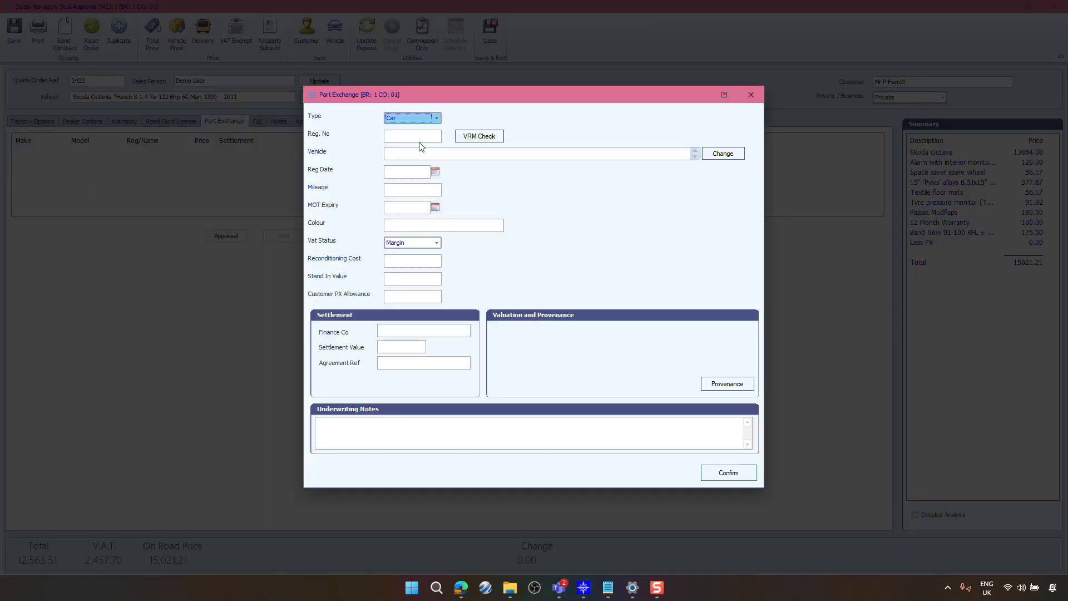
left_click(414, 137)
type("yt")
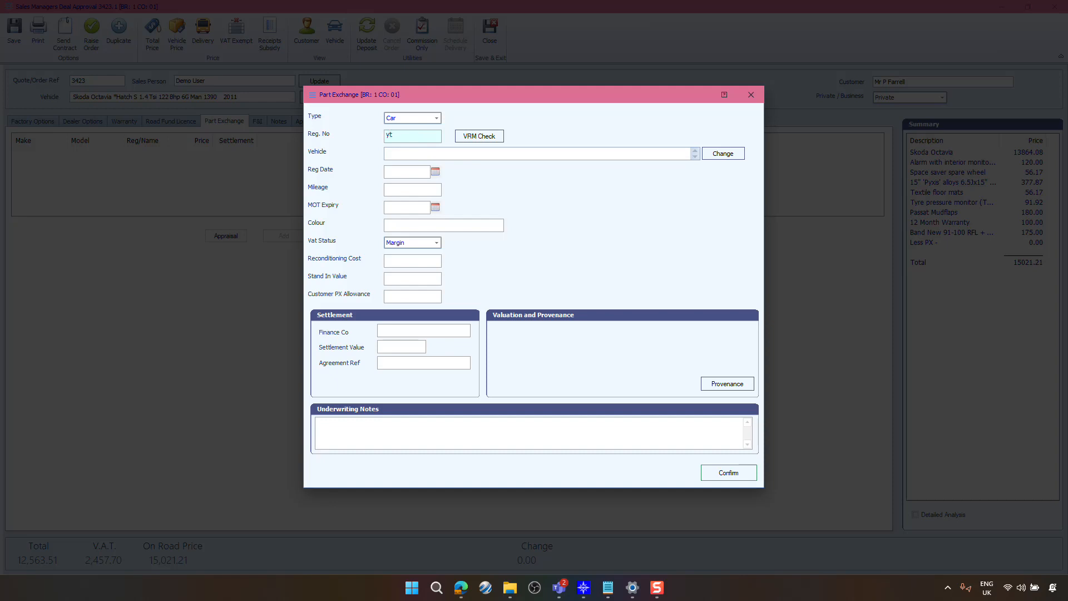
type("67ewf")
left_click(482, 137)
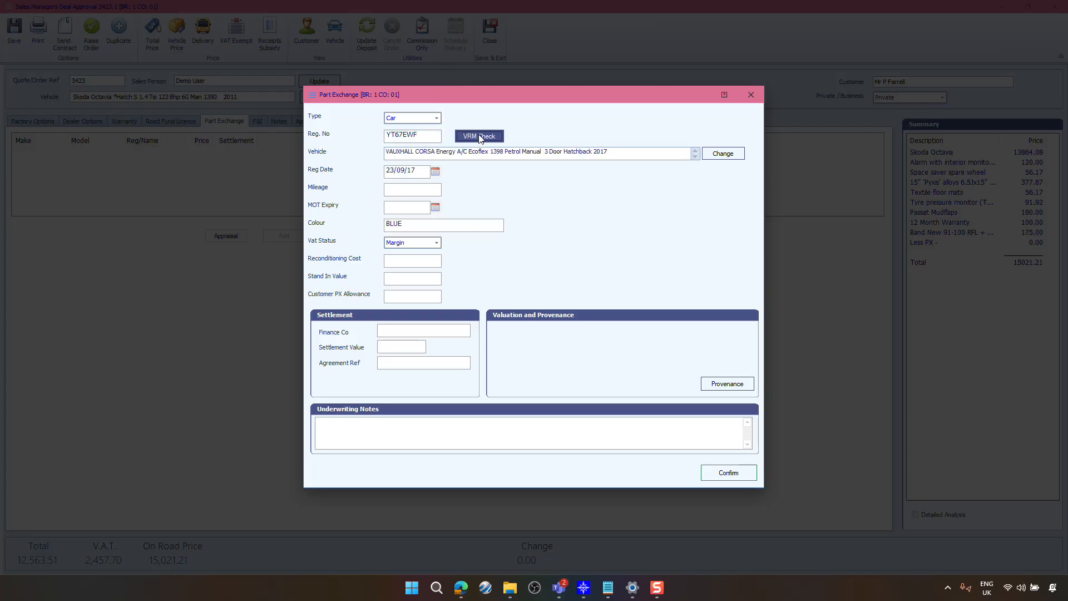
Step: Enter the part exchange's 90000 mileage and 02/09/25 MOT expiry date
left_click(426, 195)
type("9")
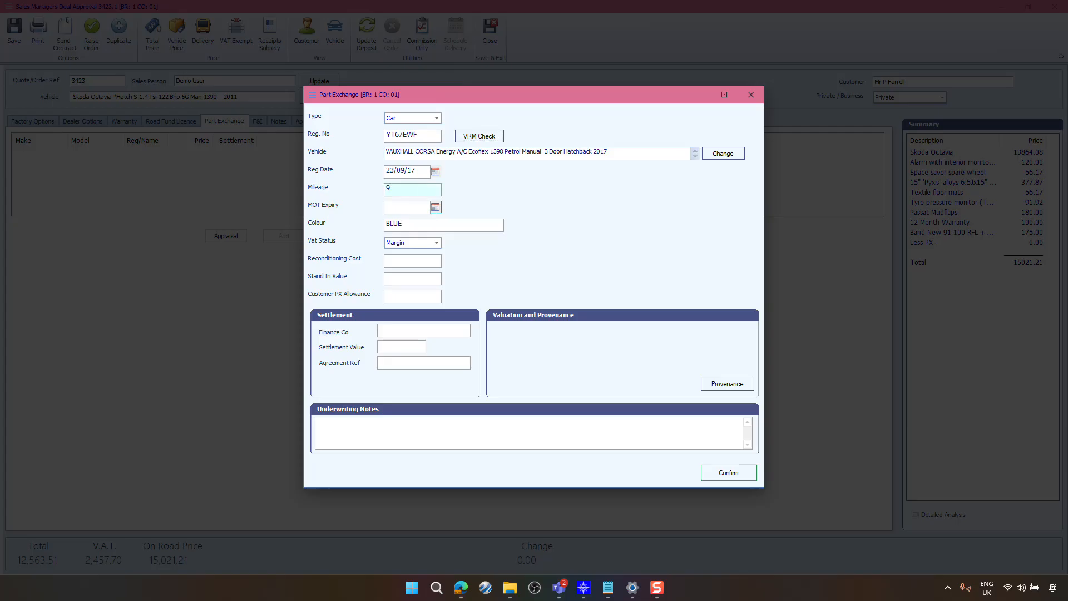
type("0000")
key("Tab")
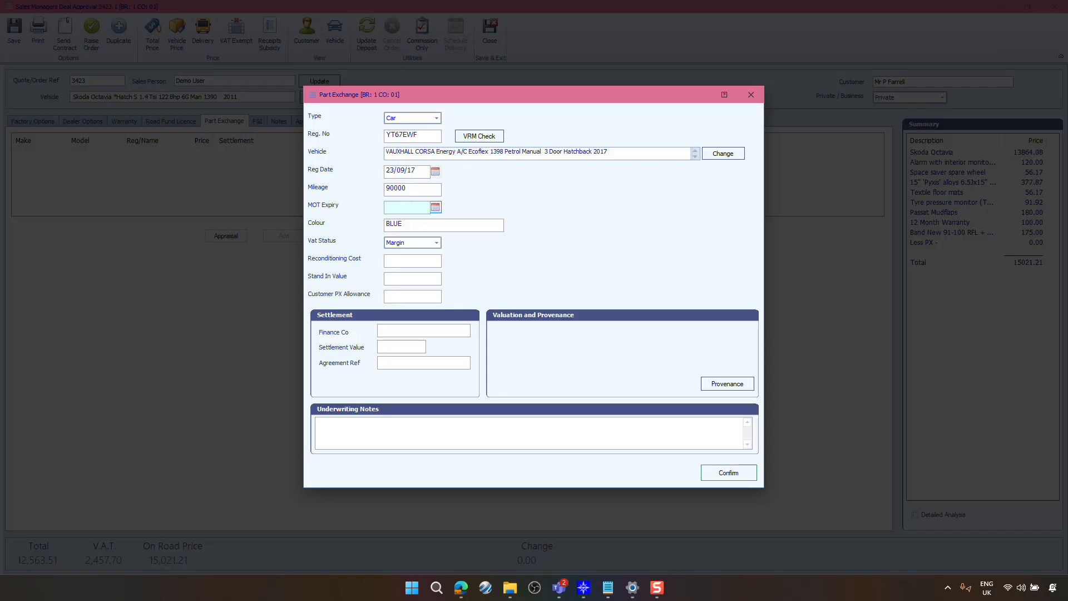
type("02/09/25")
key("Tab")
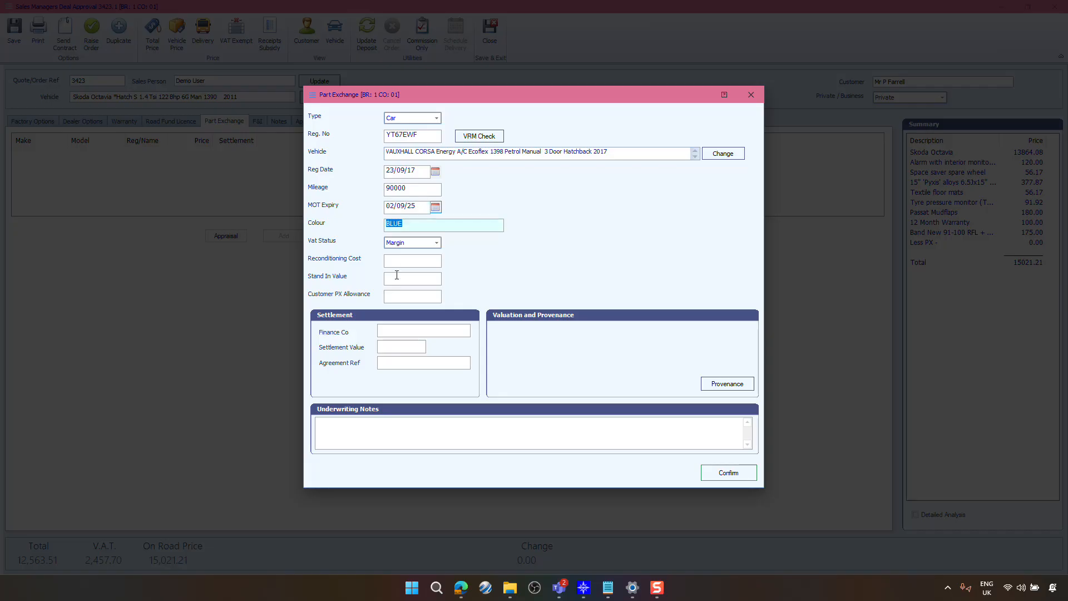
Step: Set stand-in value 8000 and customer PX allowance 9000, then confirm the part exchange
left_click(400, 260)
left_click(402, 281)
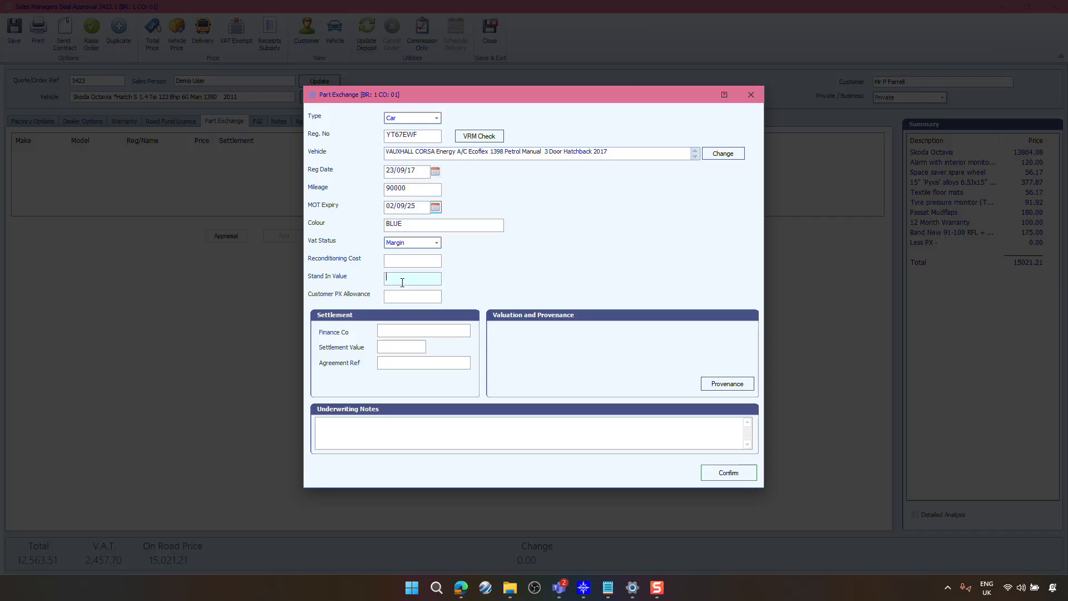
type("80")
left_click(401, 296)
type("9000")
key("Tab")
left_click(732, 474)
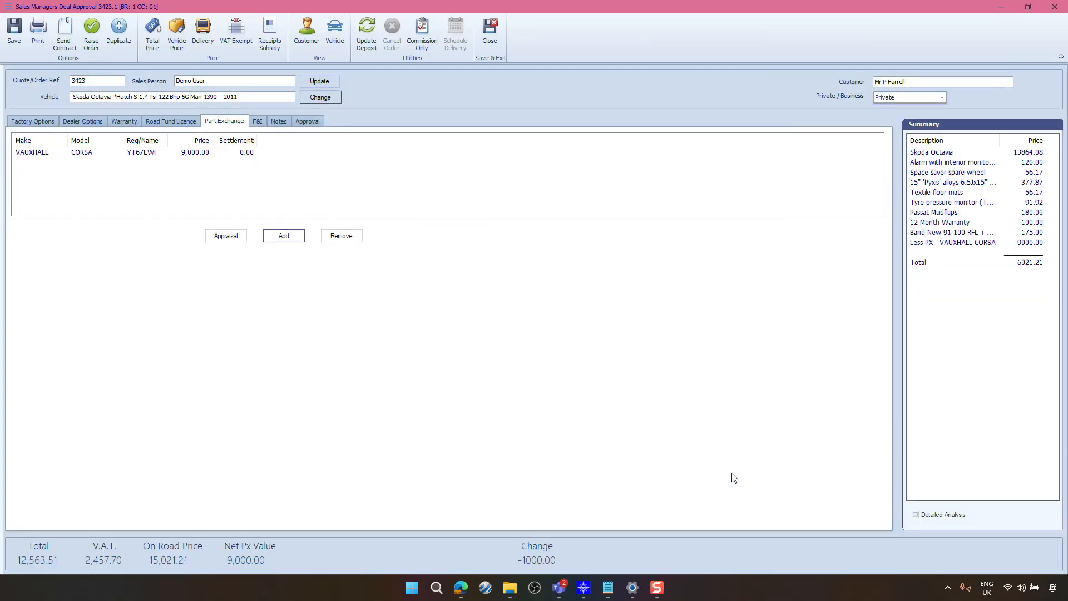
left_click(1032, 243)
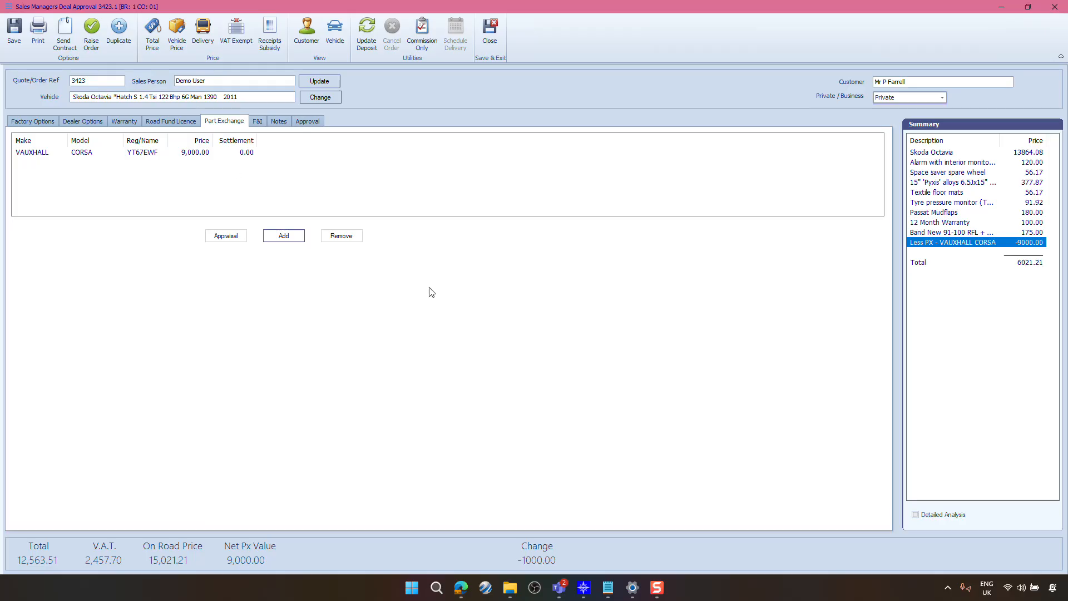
Step: Choose Black Horse as the finance company and add a 500.00 deposit to the PX
left_click(262, 121)
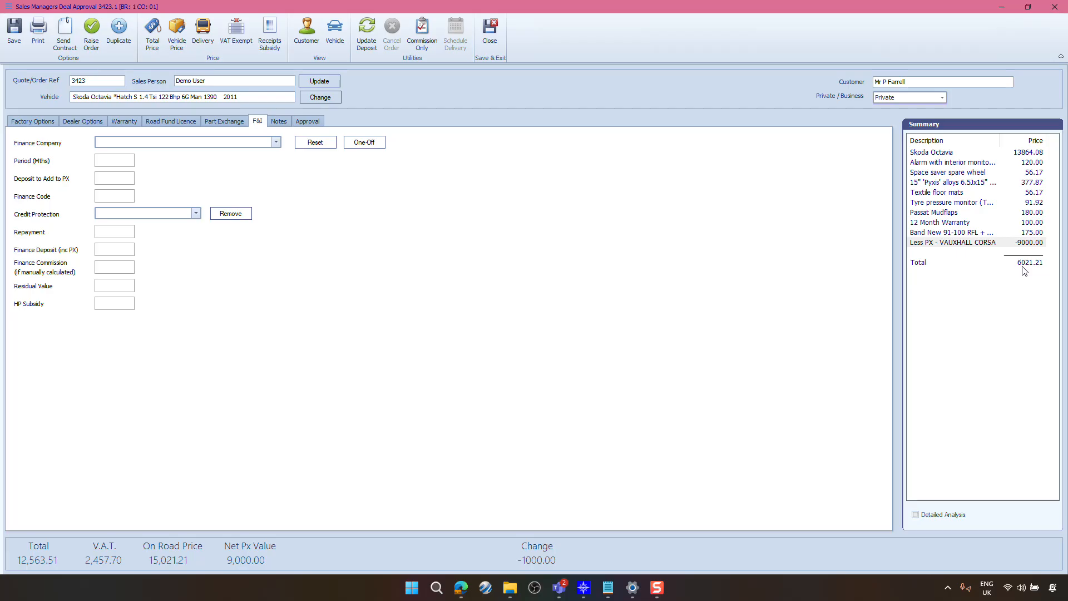
left_click(275, 143)
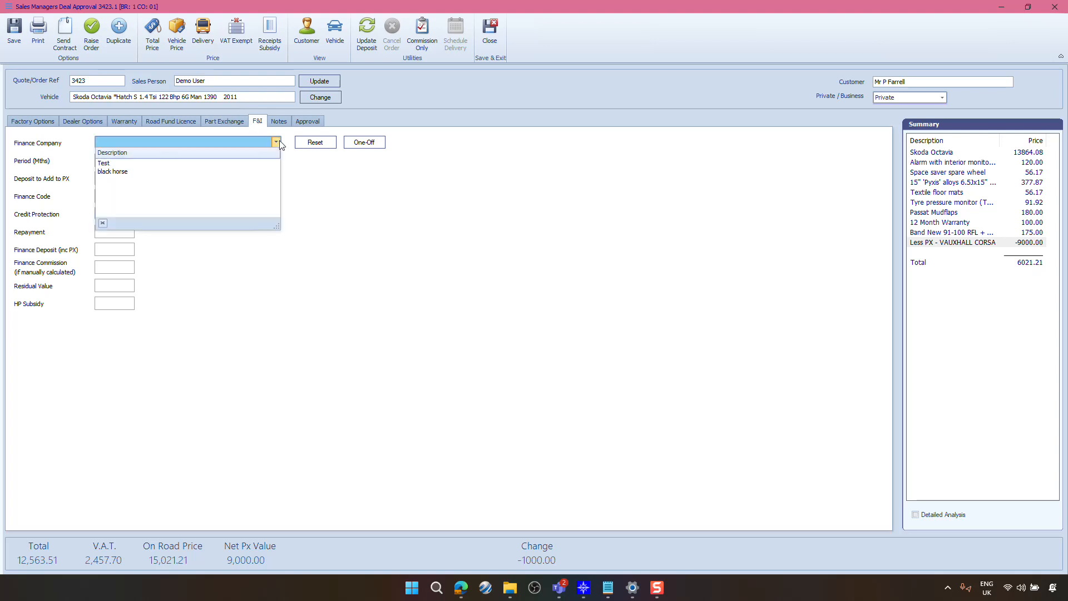
left_click(120, 172)
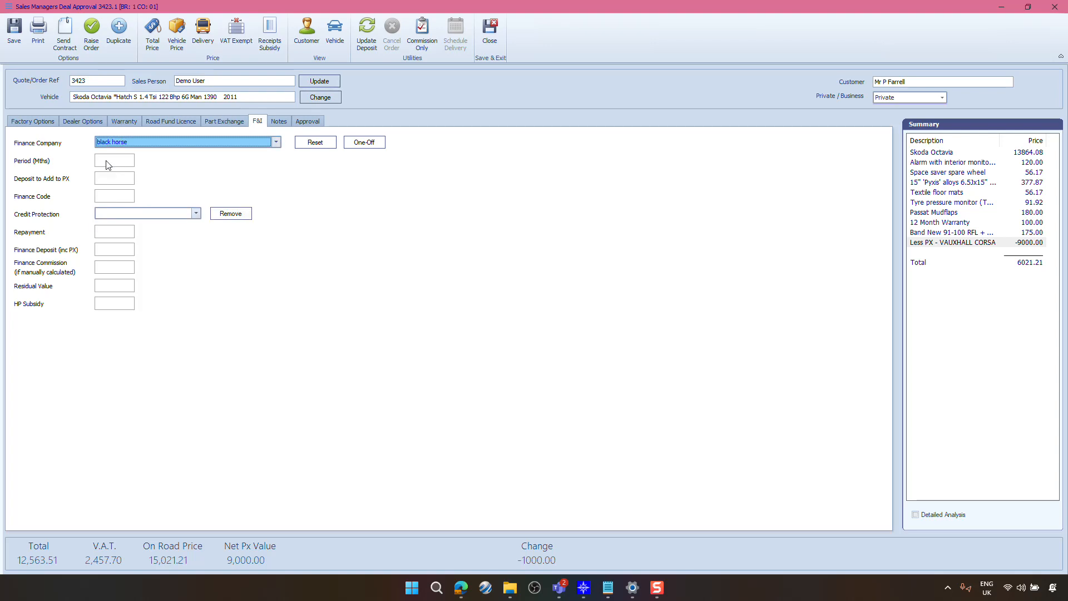
left_click(112, 179)
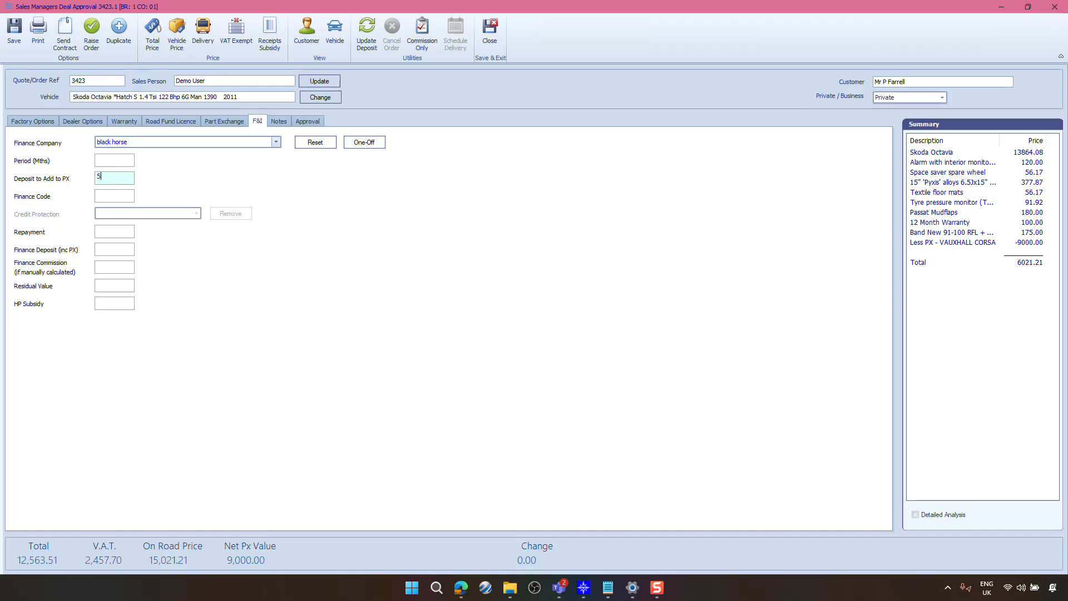
type("00")
key("Tab")
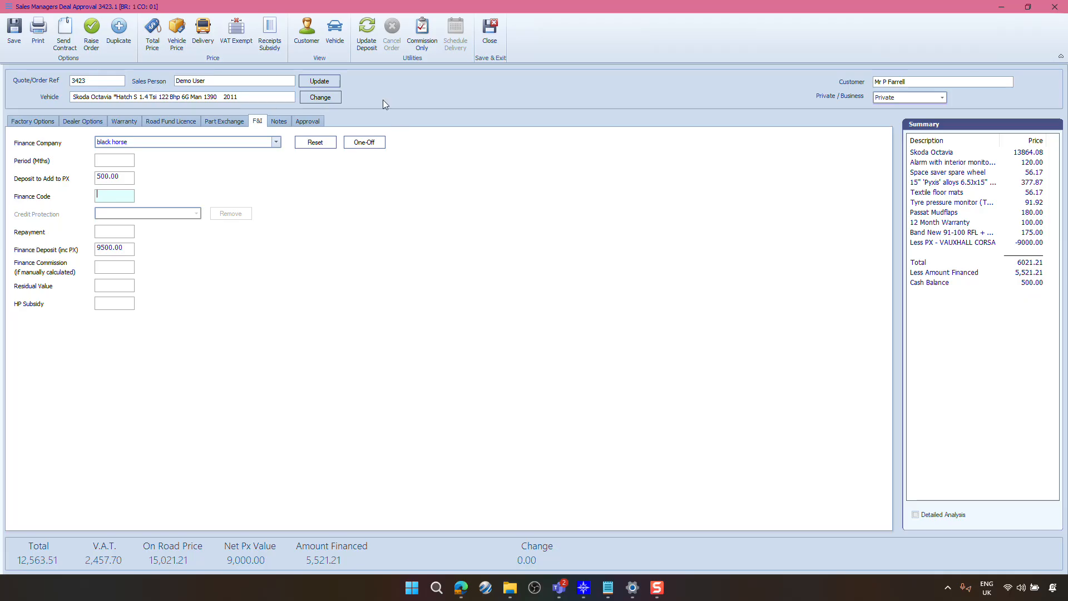
left_click(366, 51)
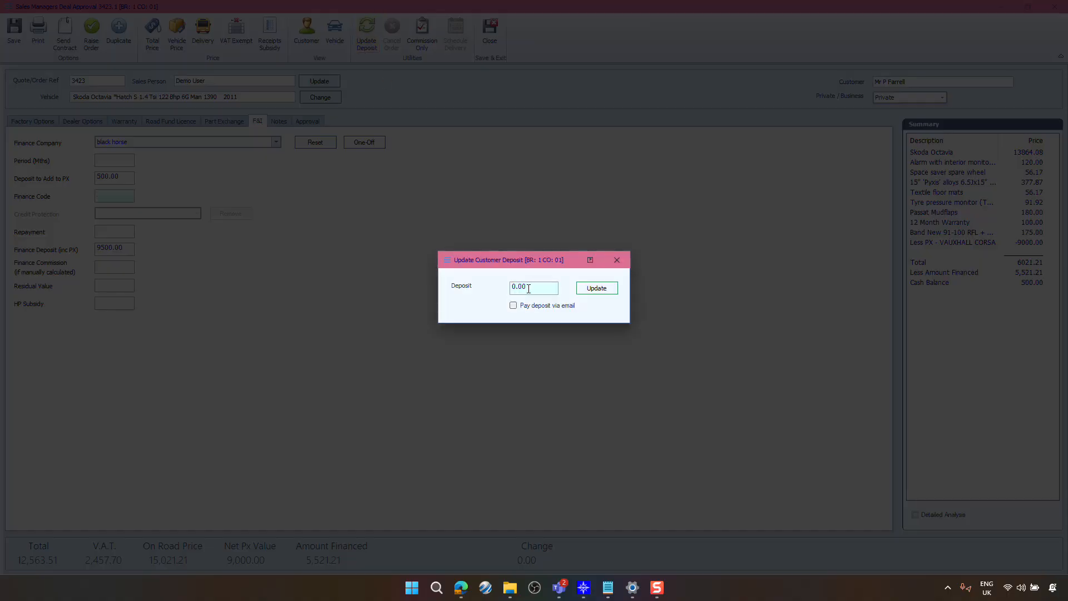
Step: Record a 500.00 customer deposit and accept the 430.00 delivery charge unchanged
type("500")
key("Tab")
left_click(596, 288)
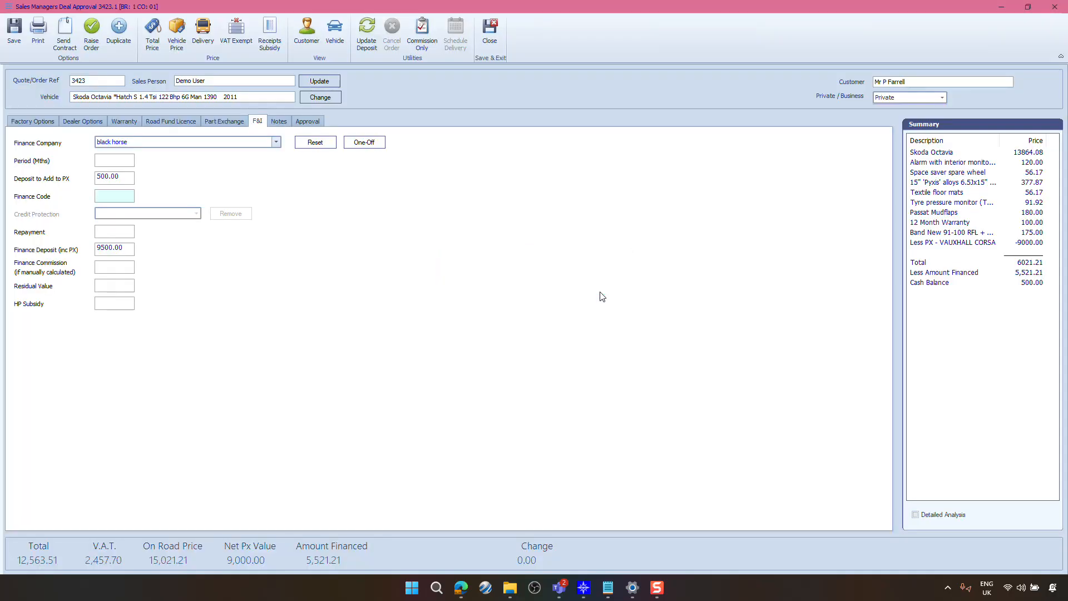
left_click(204, 46)
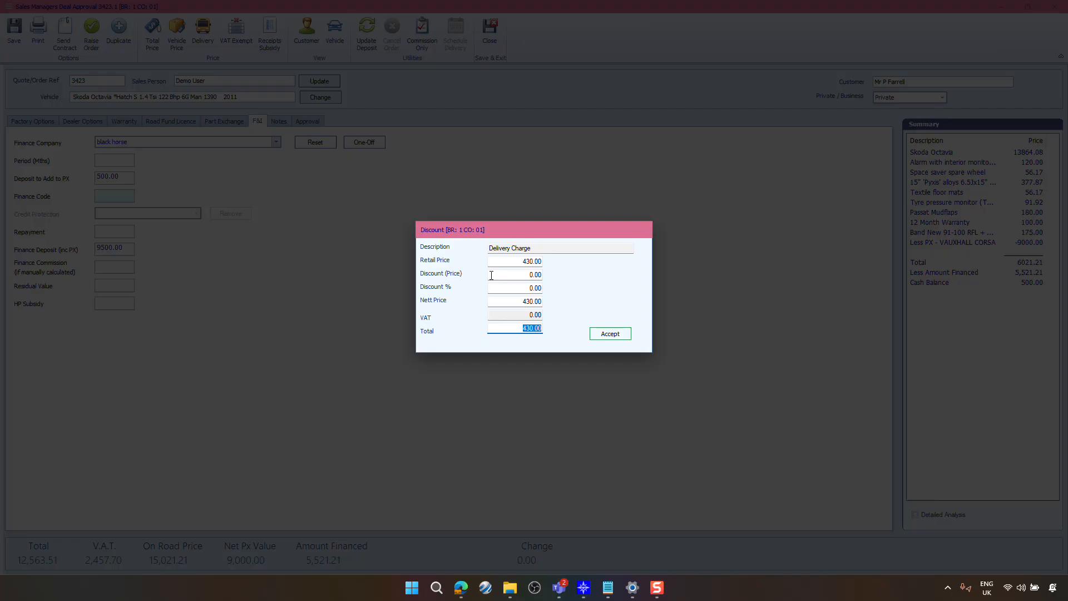
left_click(620, 334)
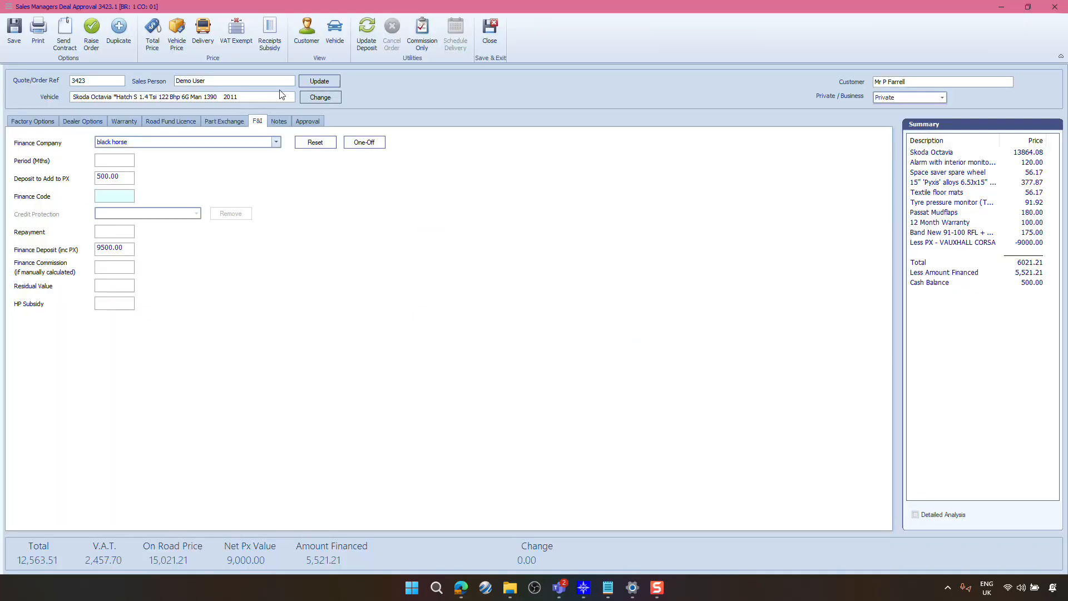
Step: Review the VAT exemption and export sale options, leaving the deal not VAT free
left_click(232, 38)
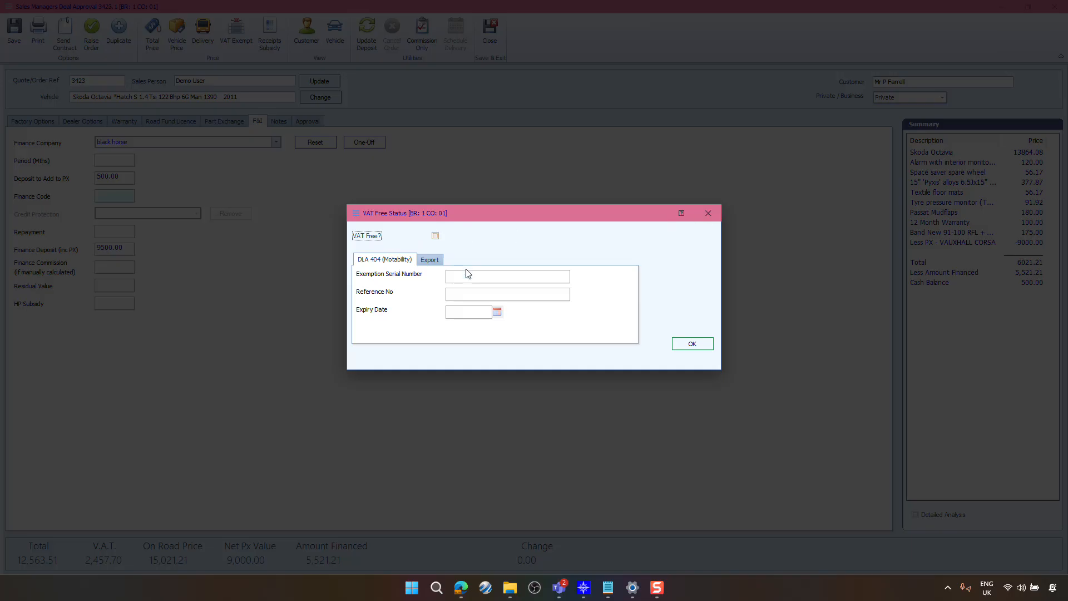
left_click(433, 260)
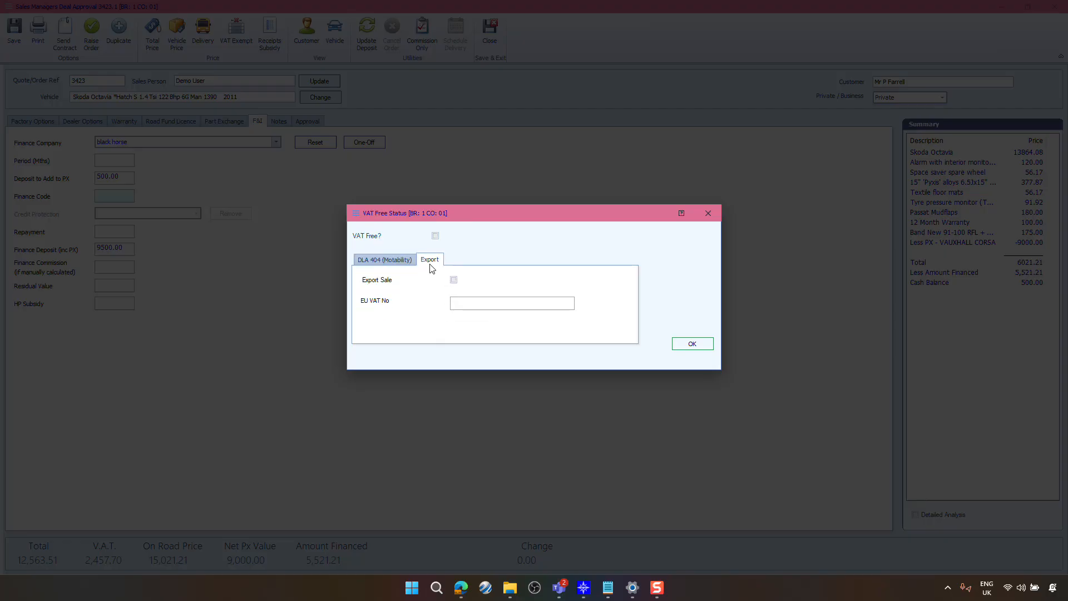
left_click(707, 214)
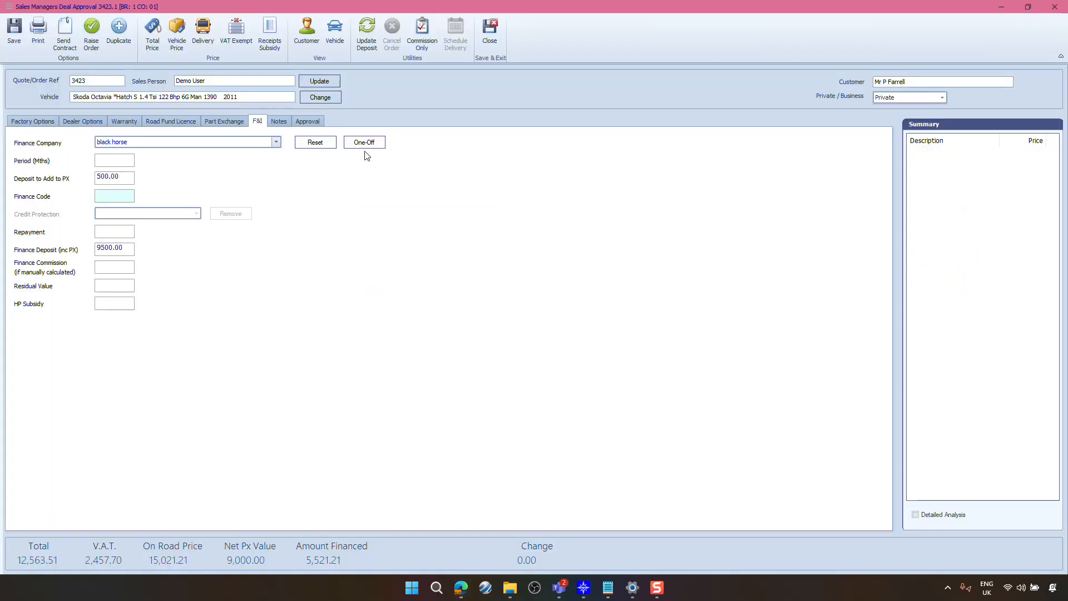
Step: Close Receipts Subsidy without adding one and bring up Confirm Order Details
left_click(281, 42)
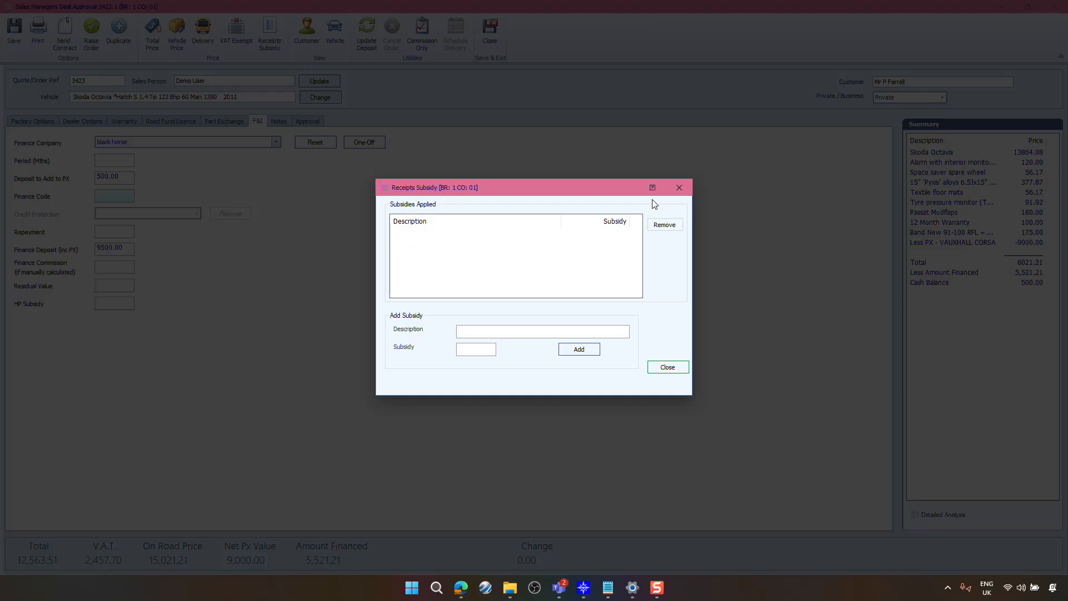
left_click(679, 188)
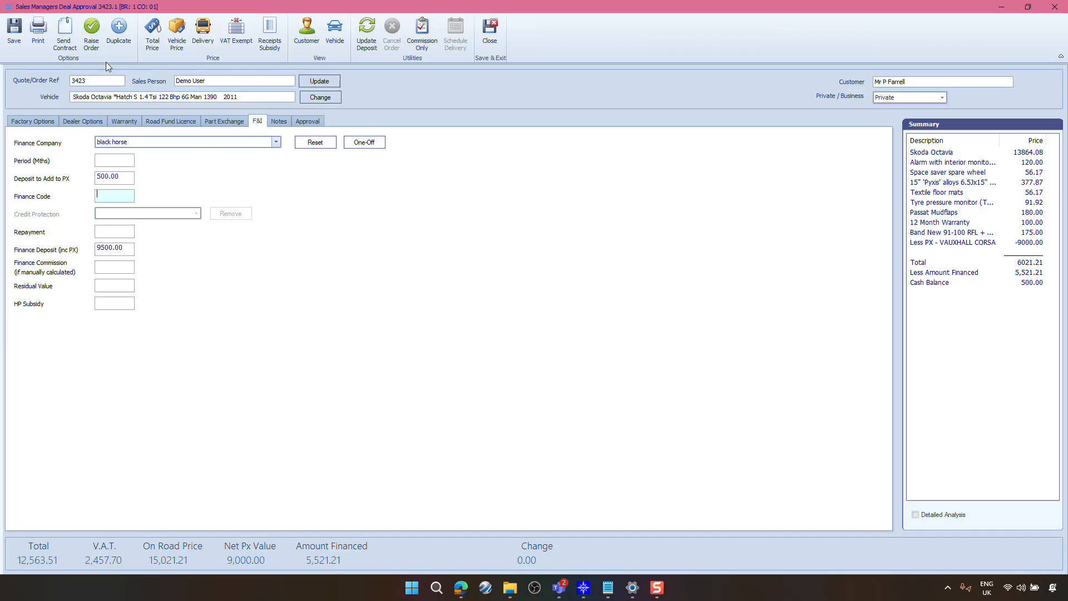
left_click(92, 32)
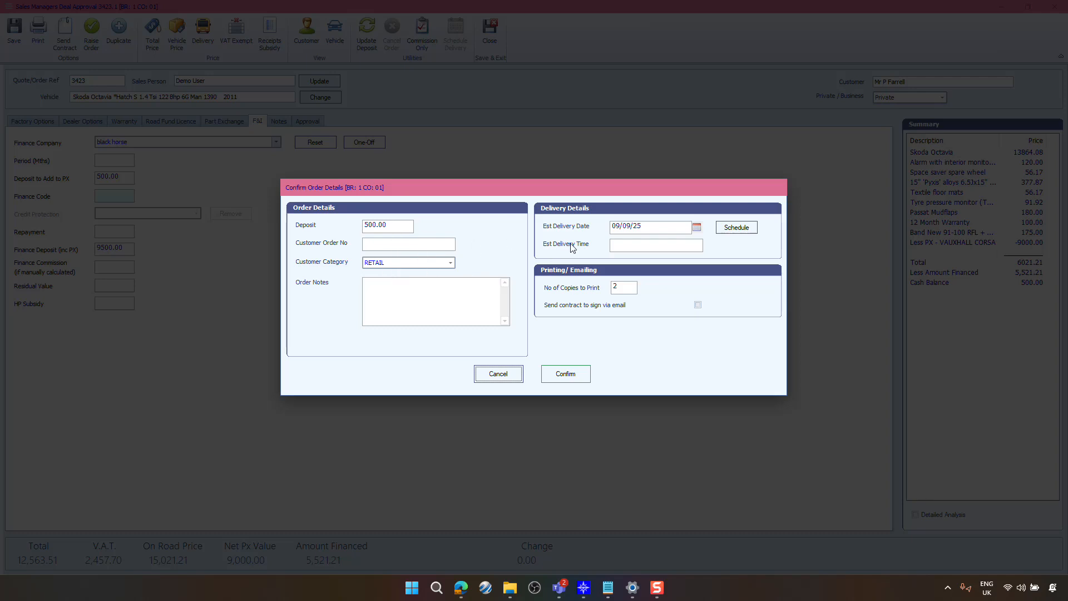
Step: Set copies to print to 0 and confirm the order details
left_click(618, 287)
type("0")
left_click(564, 378)
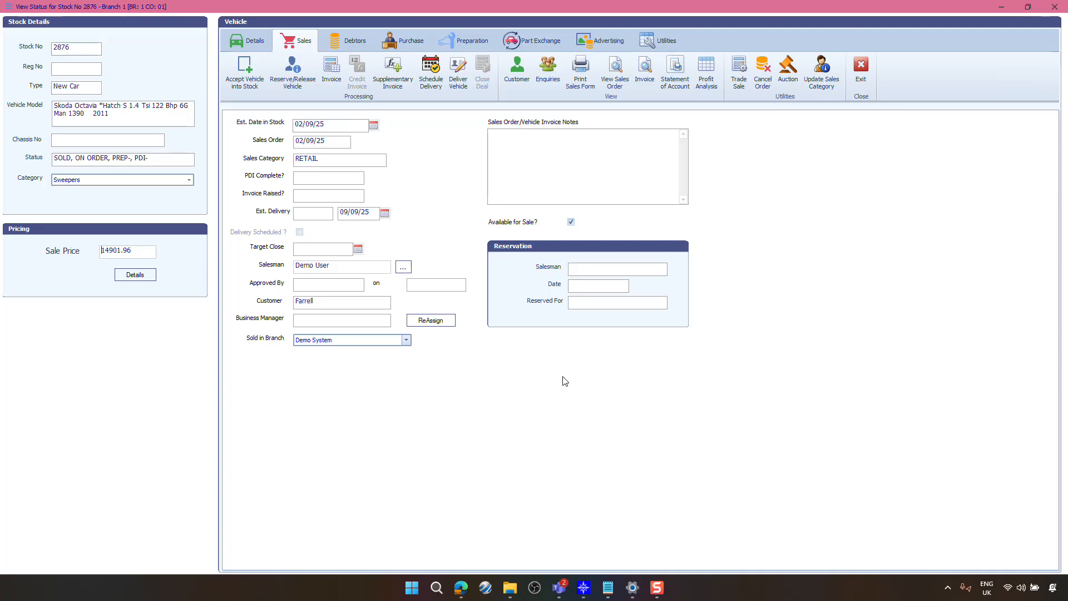
Step: On the Debtors tab, start a new receipt with the customer's name as payee and amount 500.00
left_click(354, 49)
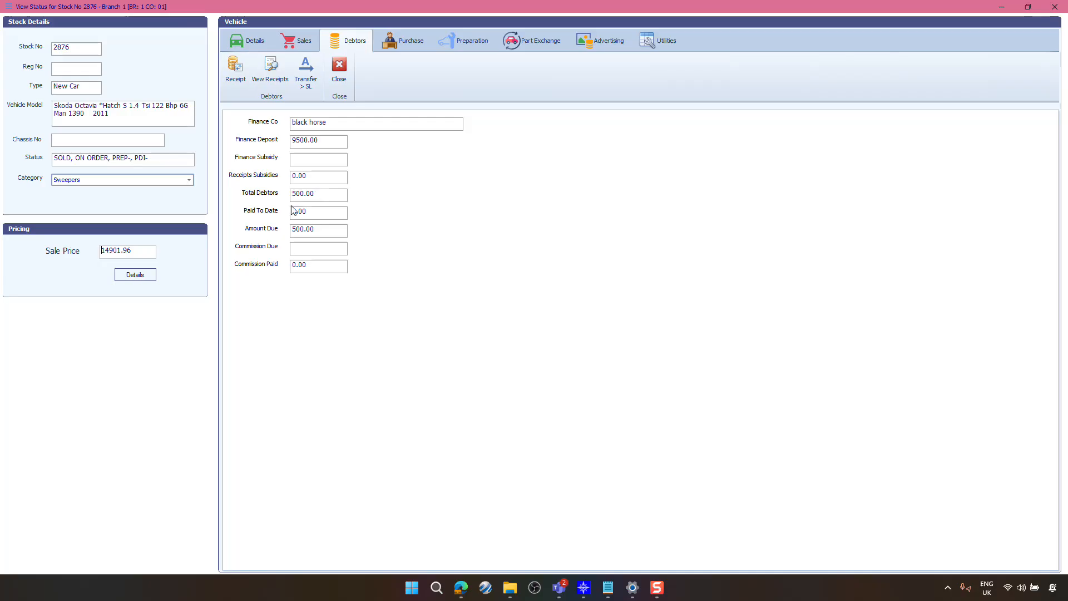
left_click(238, 78)
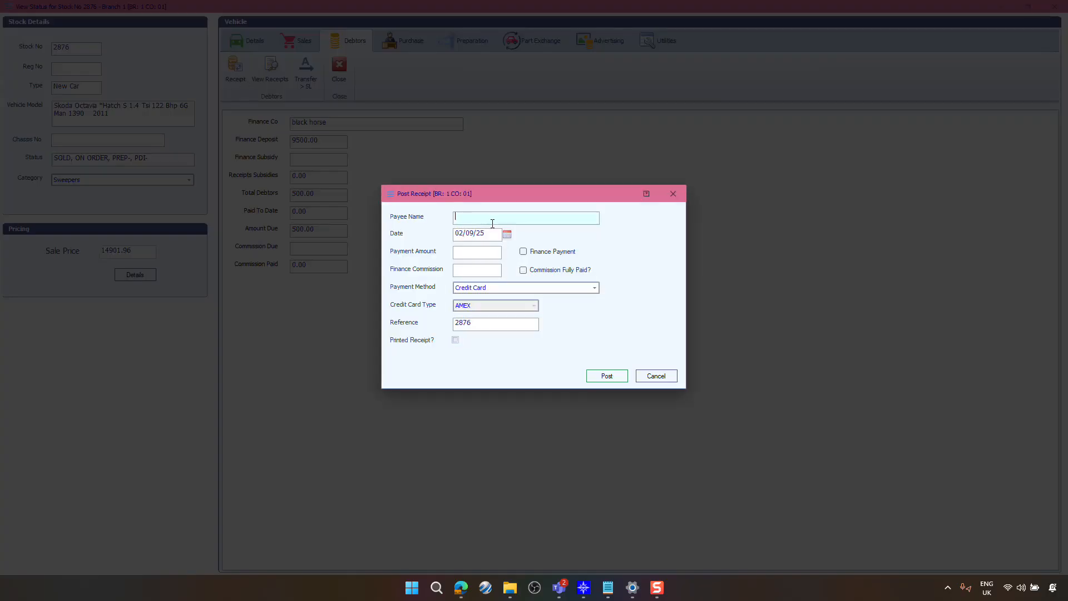
key("Caps_Lock")
type("P")
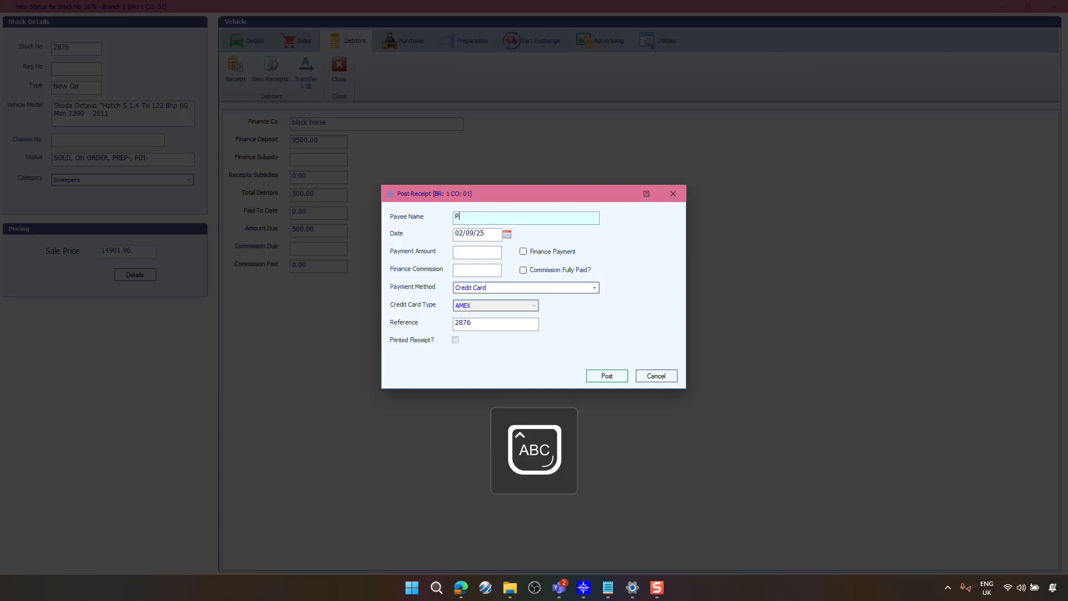
type(" FARRELL")
key("Tab")
key("Tab")
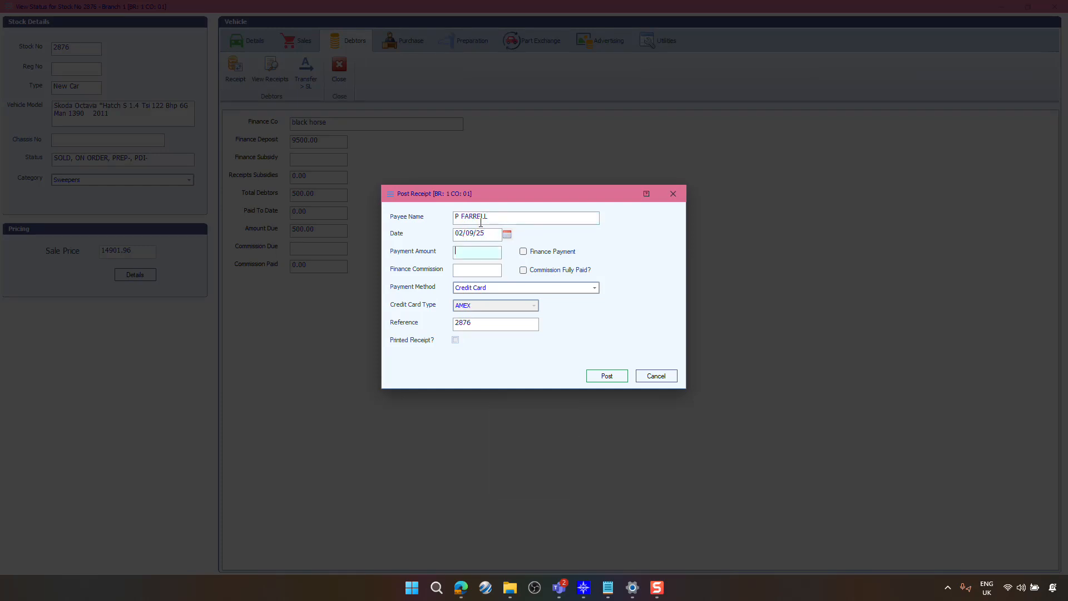
type("500")
key("Tab")
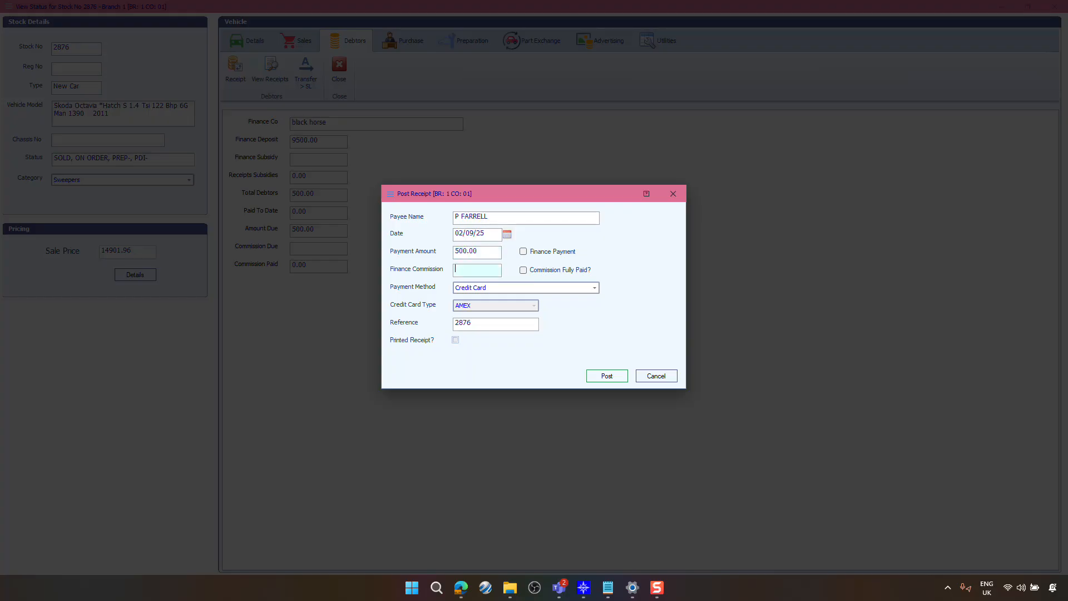
Step: Choose Cash as the payment method, post the receipt, and return to the Sales tab
left_click(505, 288)
left_click(484, 324)
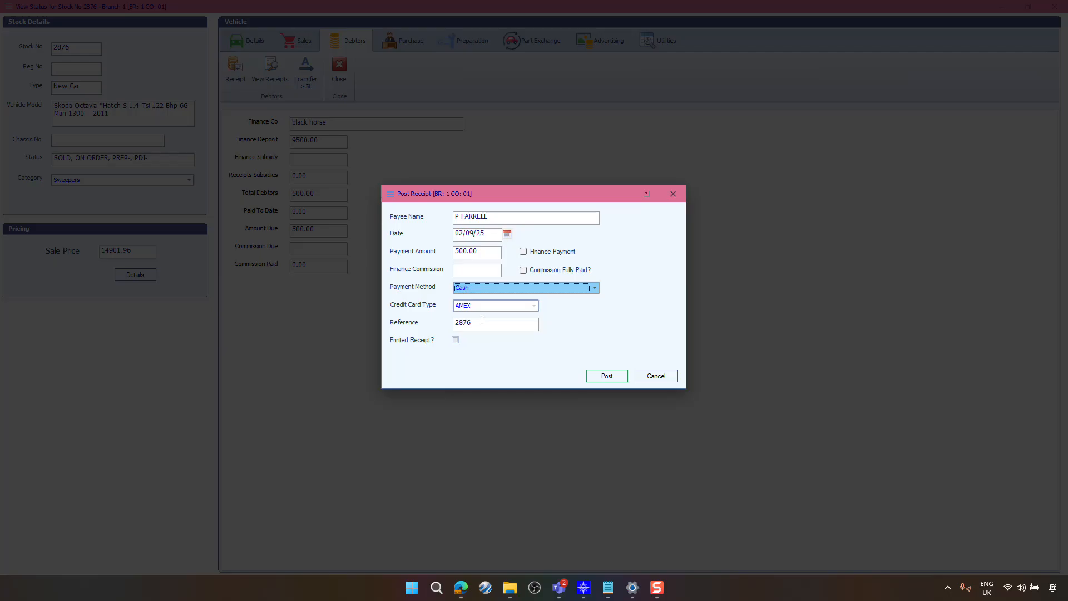
left_click(612, 373)
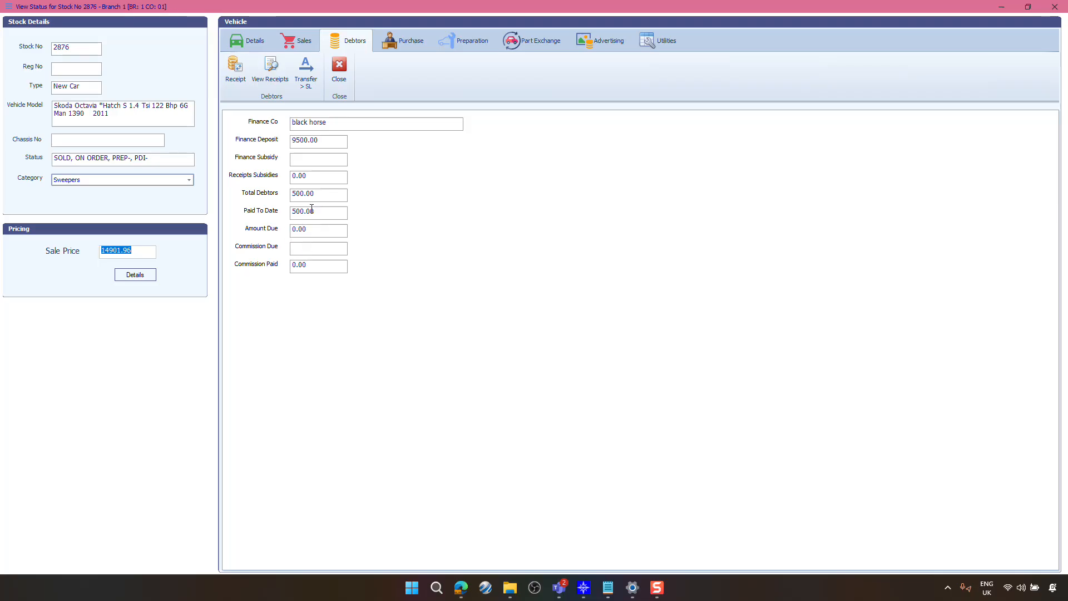
left_click(303, 39)
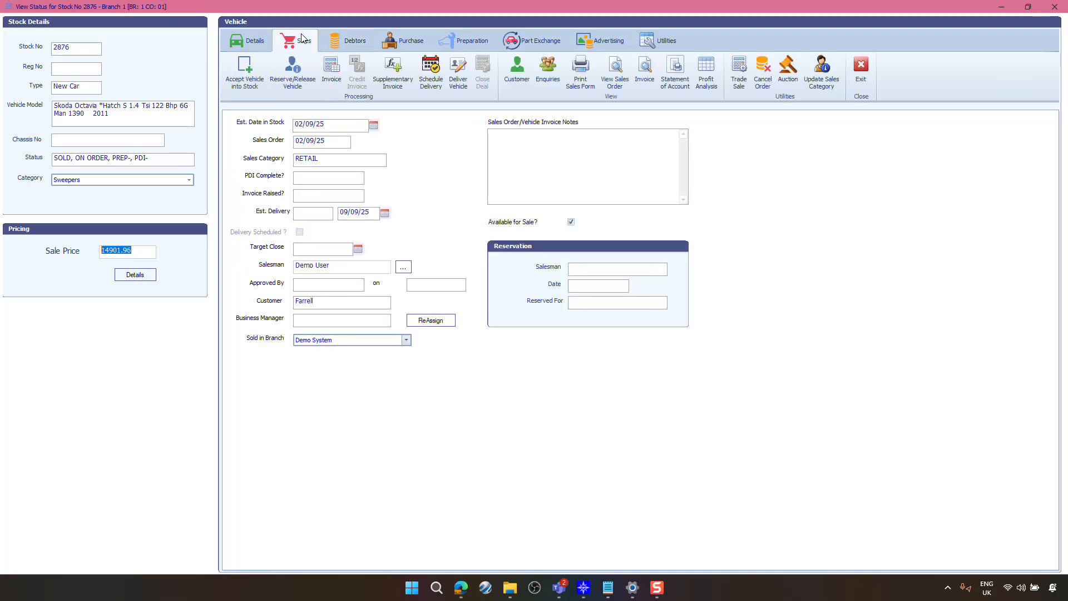